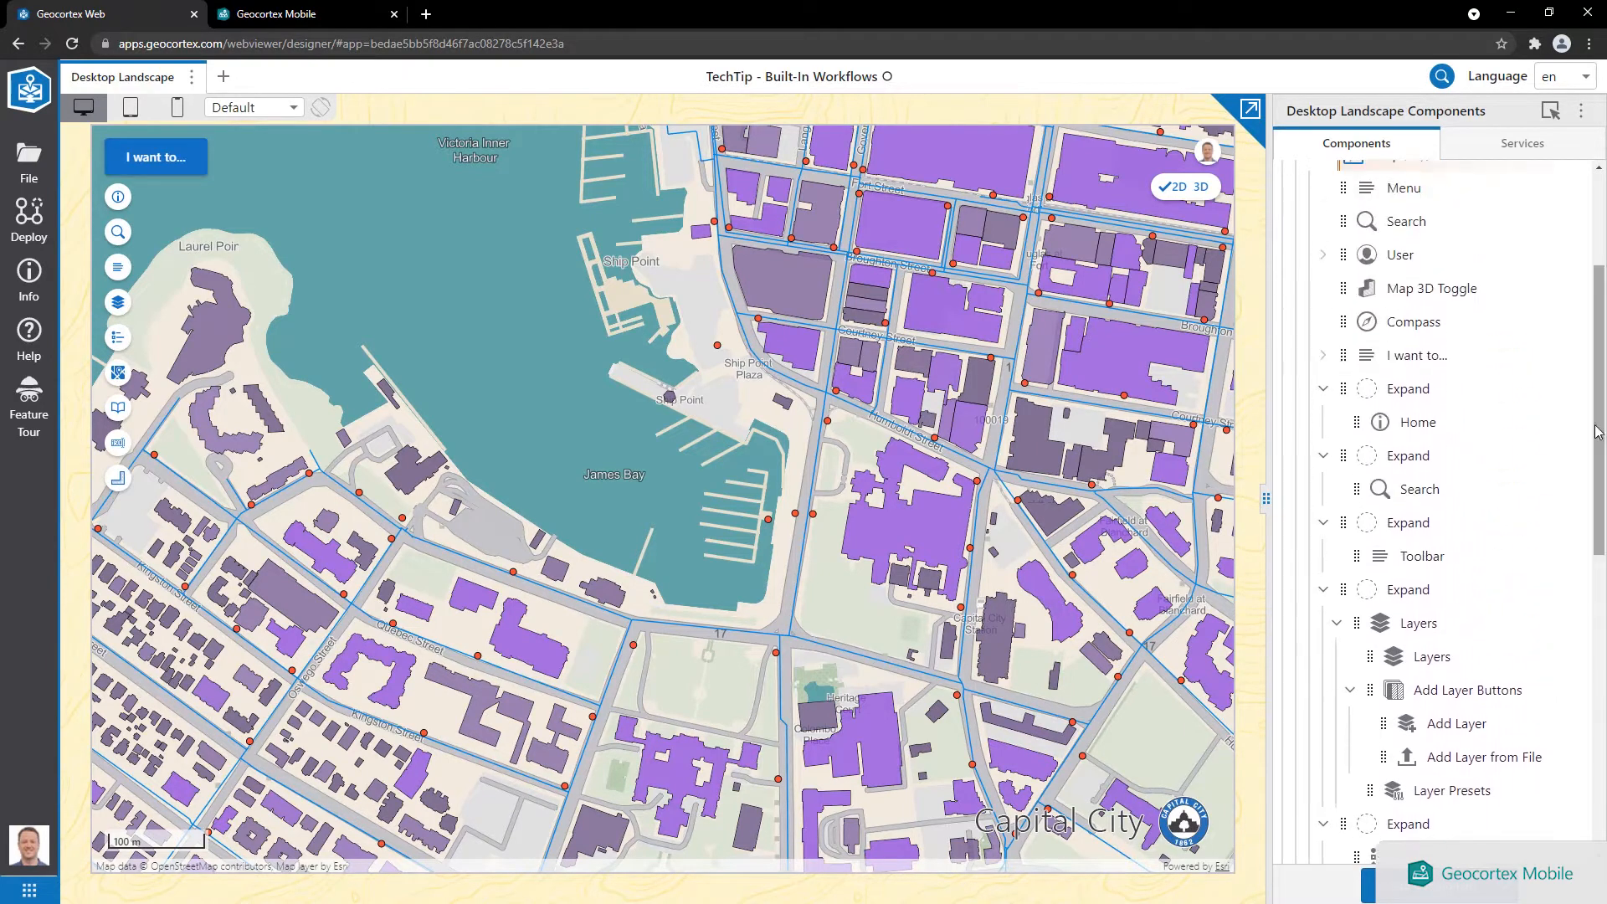
Start adding an item to the "I want to..." menu and browse the available reports and workflows, filtering workflows by Shared With Me
{"action": "left_click", "coordinate": [1473, 355]}
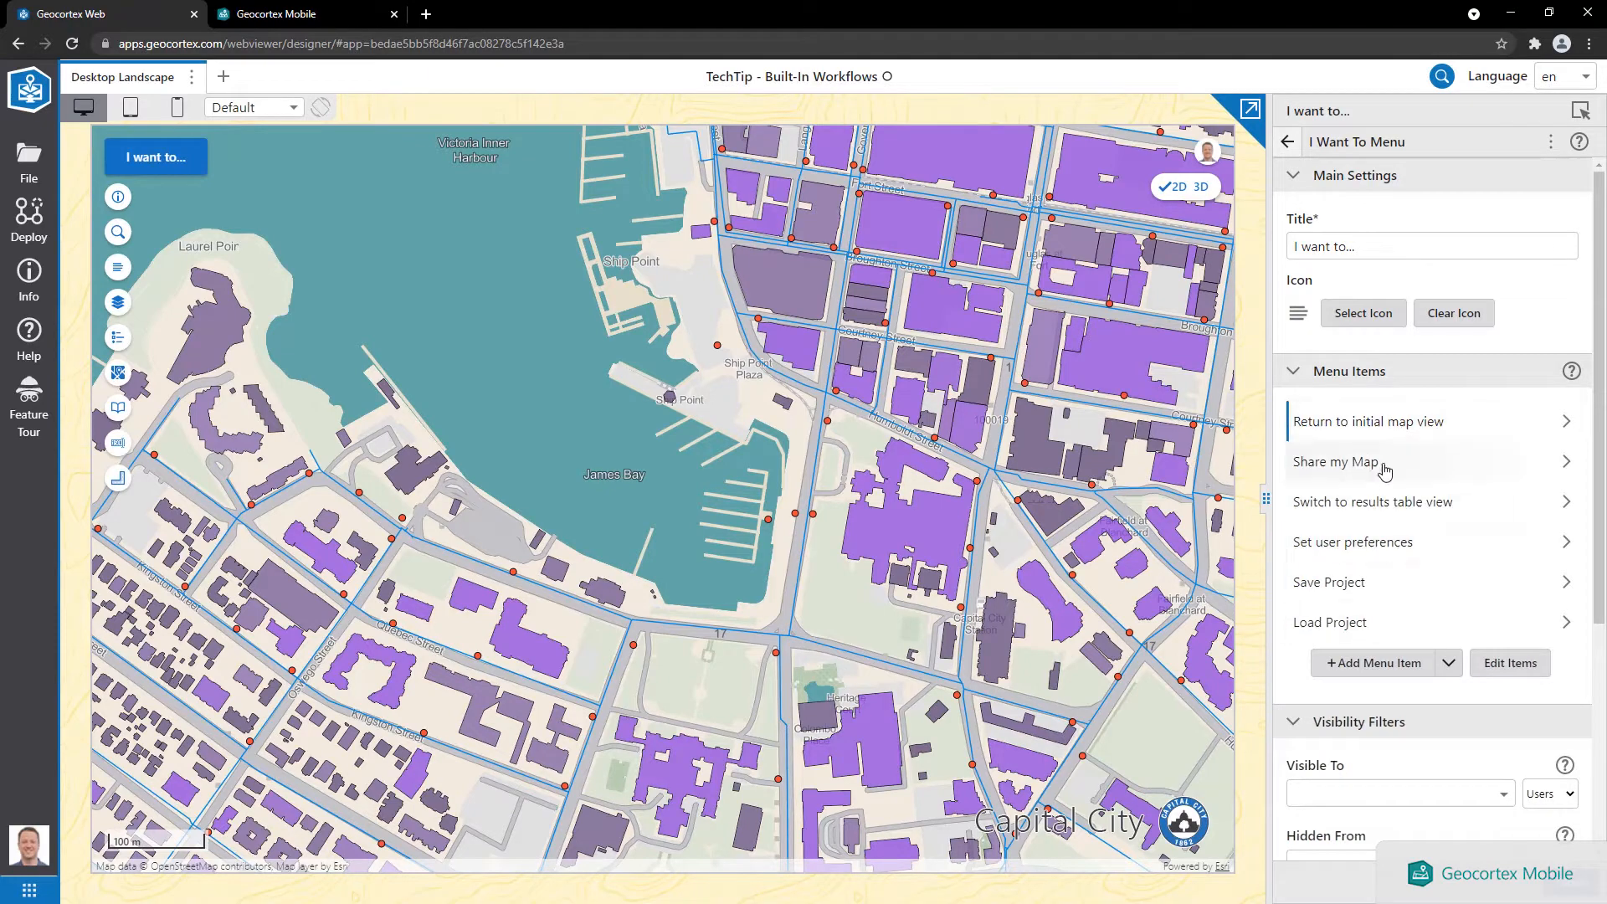
{"action": "left_click", "coordinate": [1379, 663]}
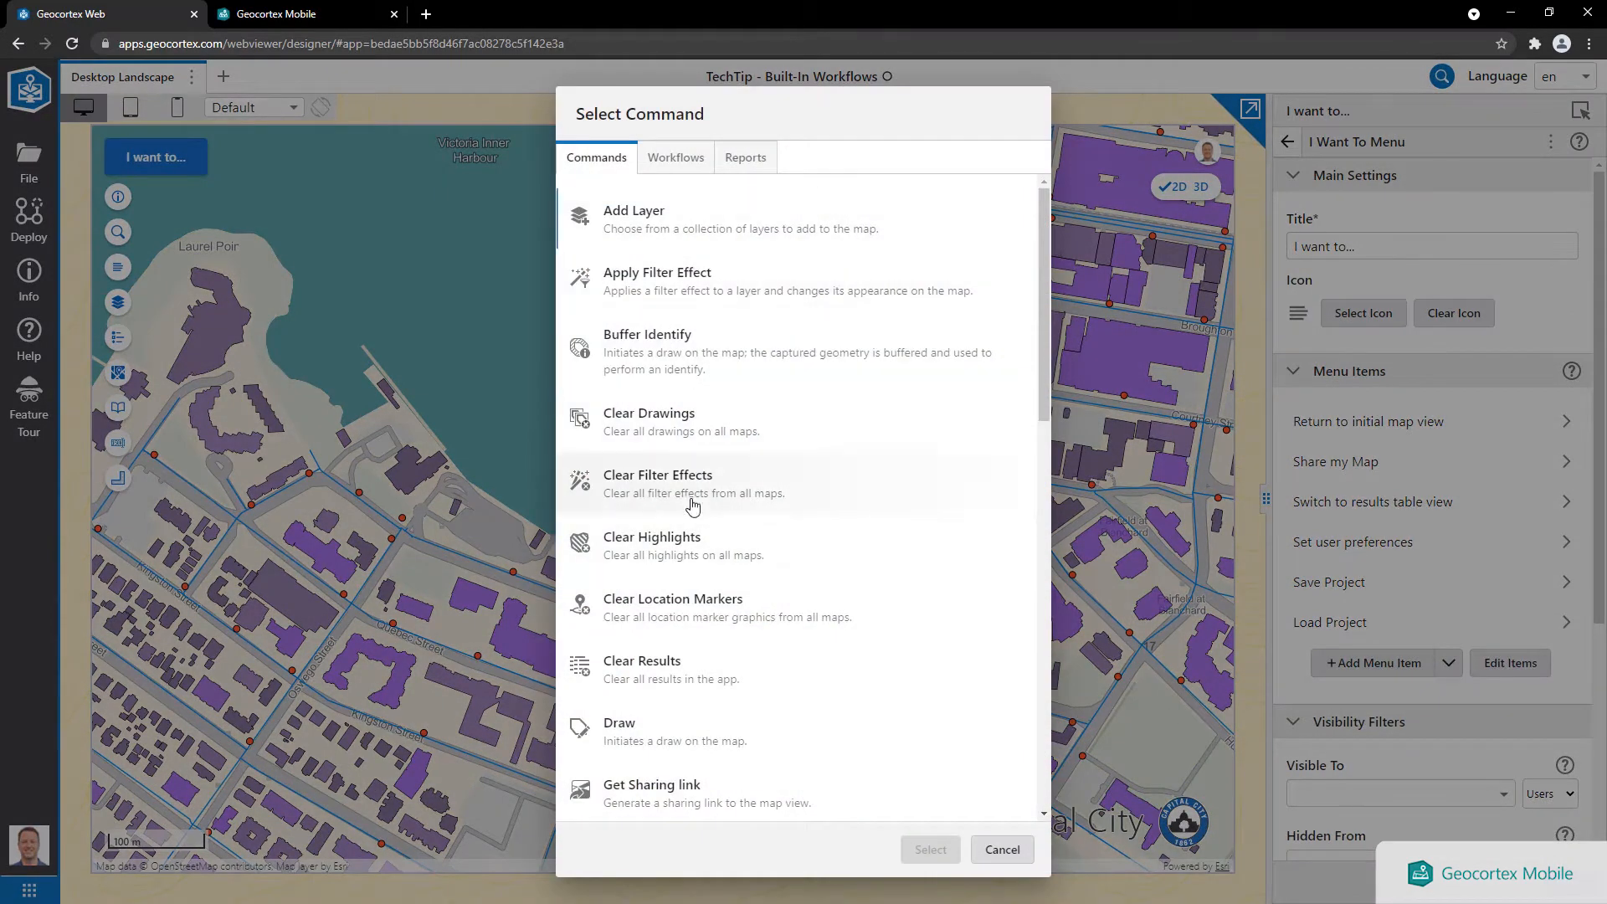
{"action": "left_click", "coordinate": [745, 162]}
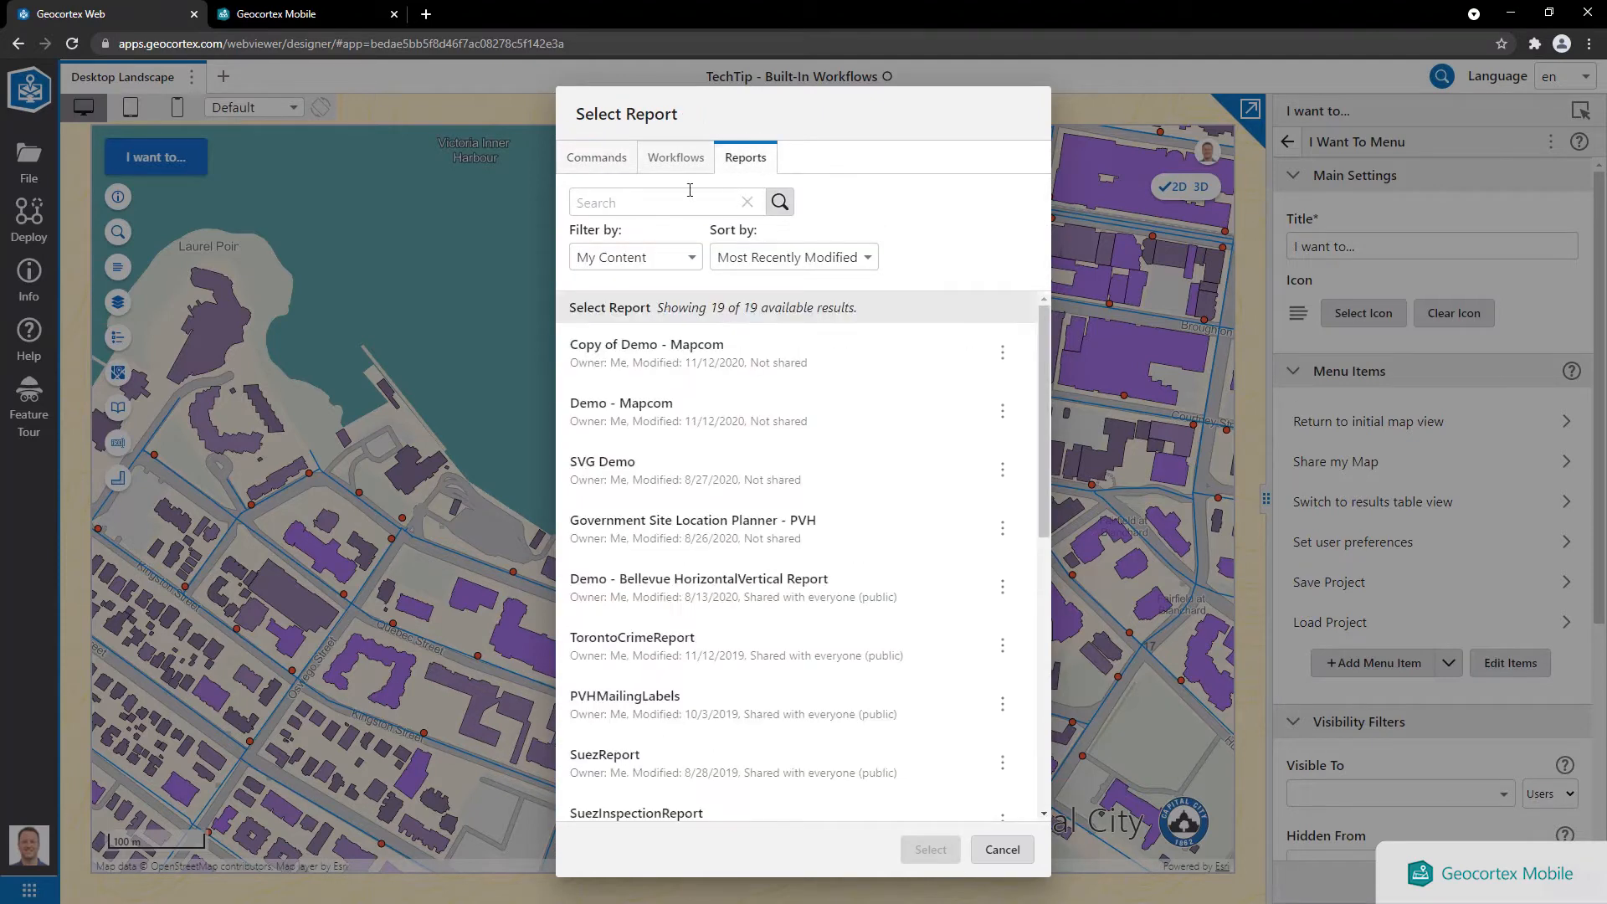
{"action": "left_click", "coordinate": [664, 164]}
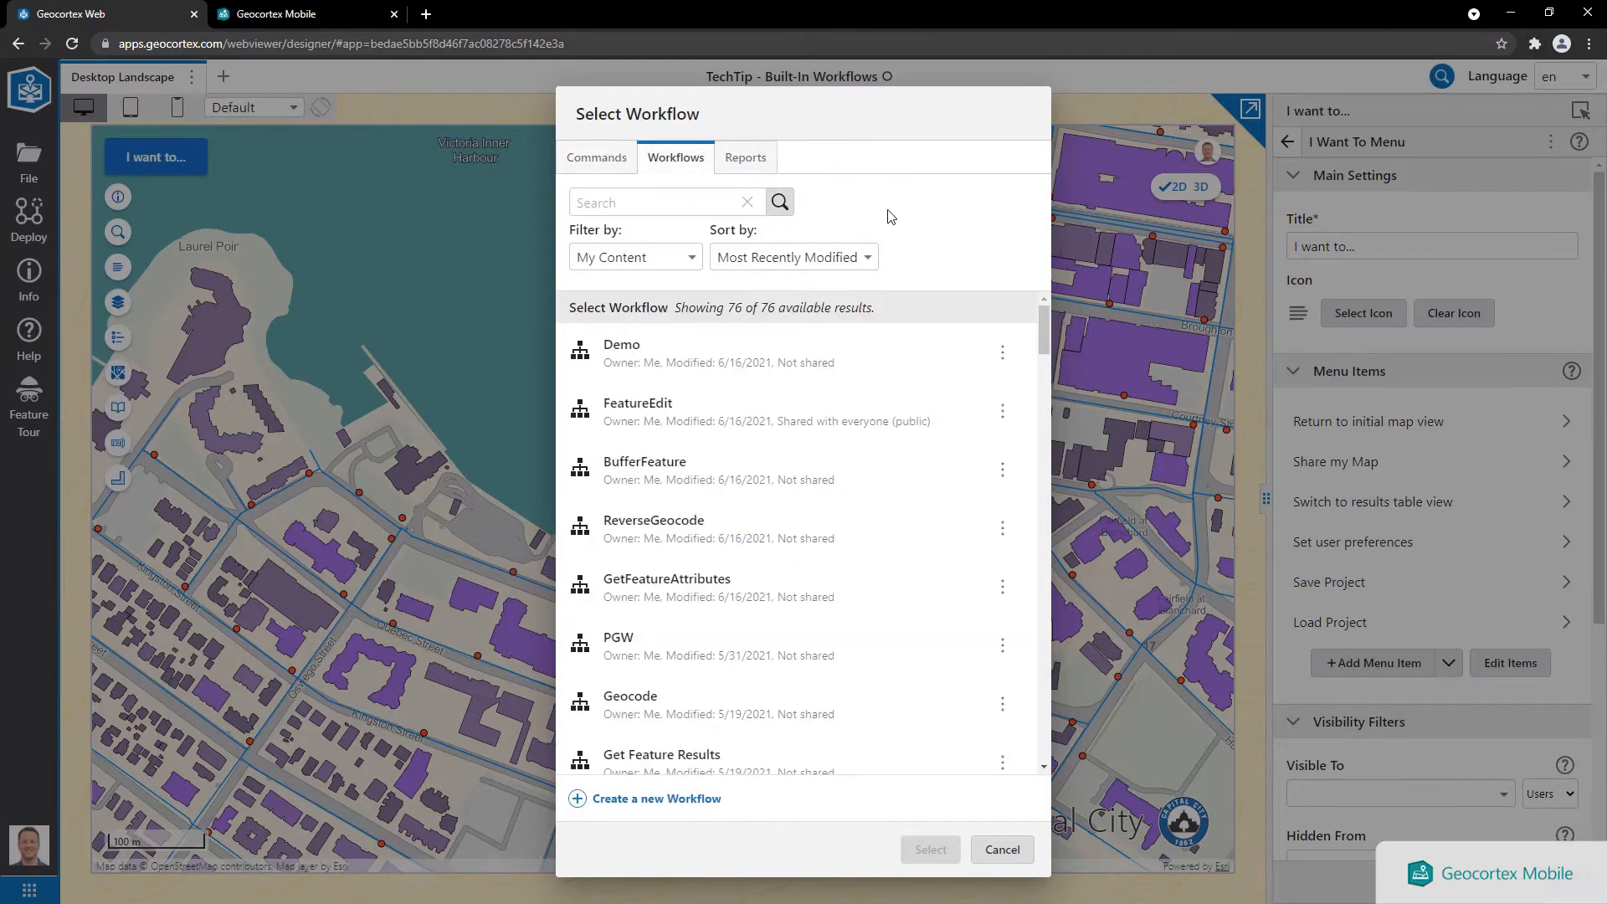
{"action": "left_click", "coordinate": [661, 258]}
{"action": "left_click", "coordinate": [650, 342]}
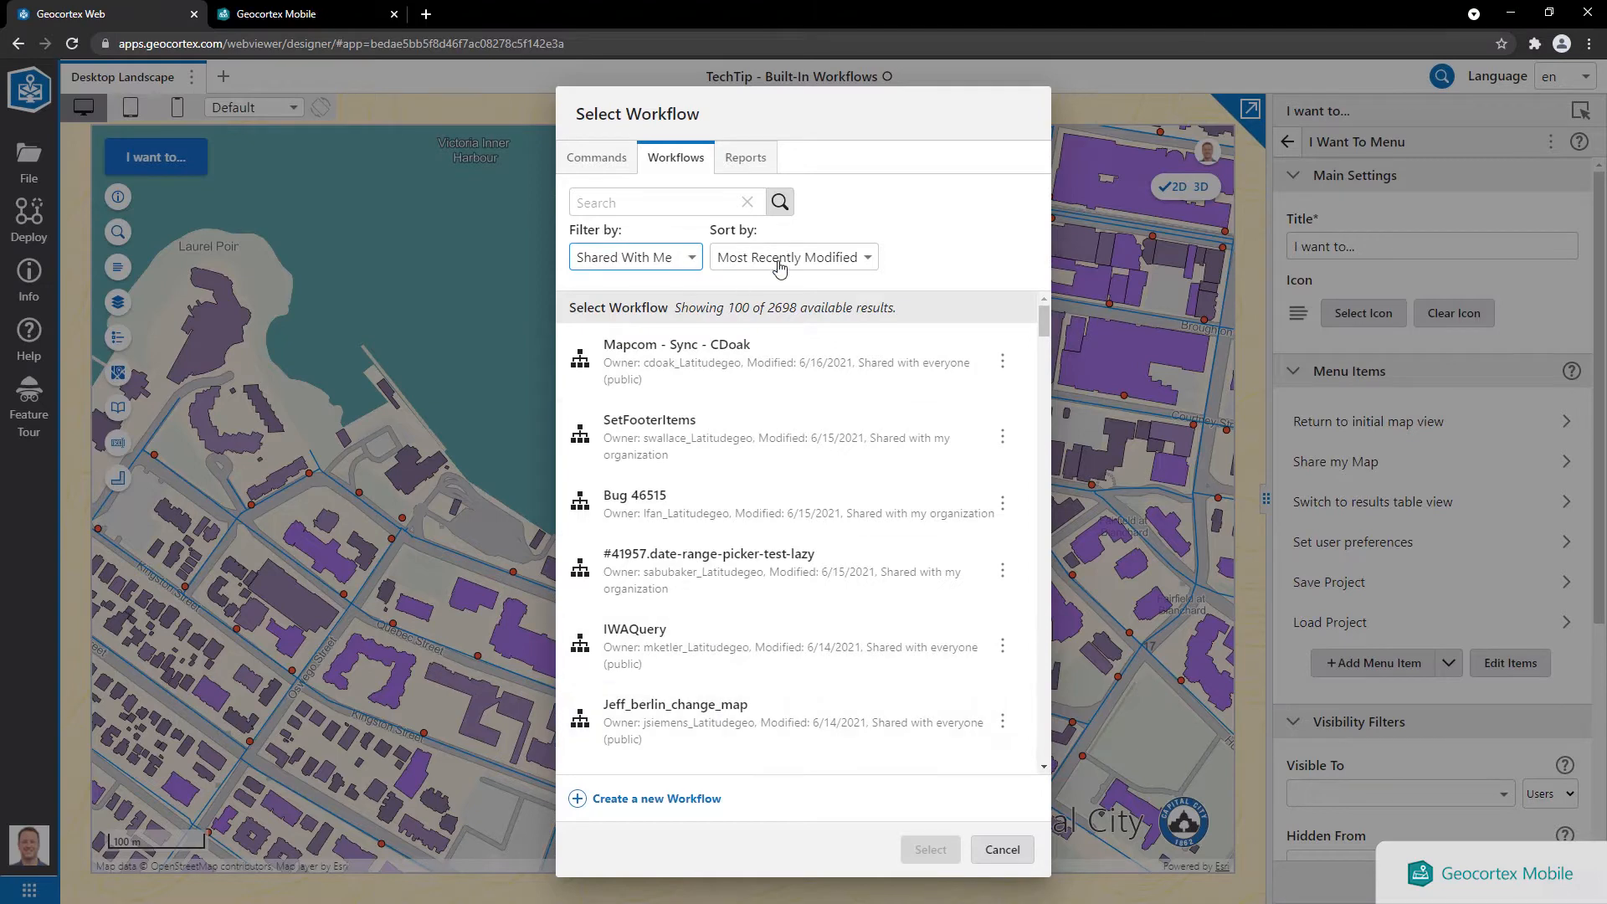
Review the built-in templates offered for a new menu workflow, keeping Blank, and cancel the workflow selection
{"action": "left_click", "coordinate": [664, 799]}
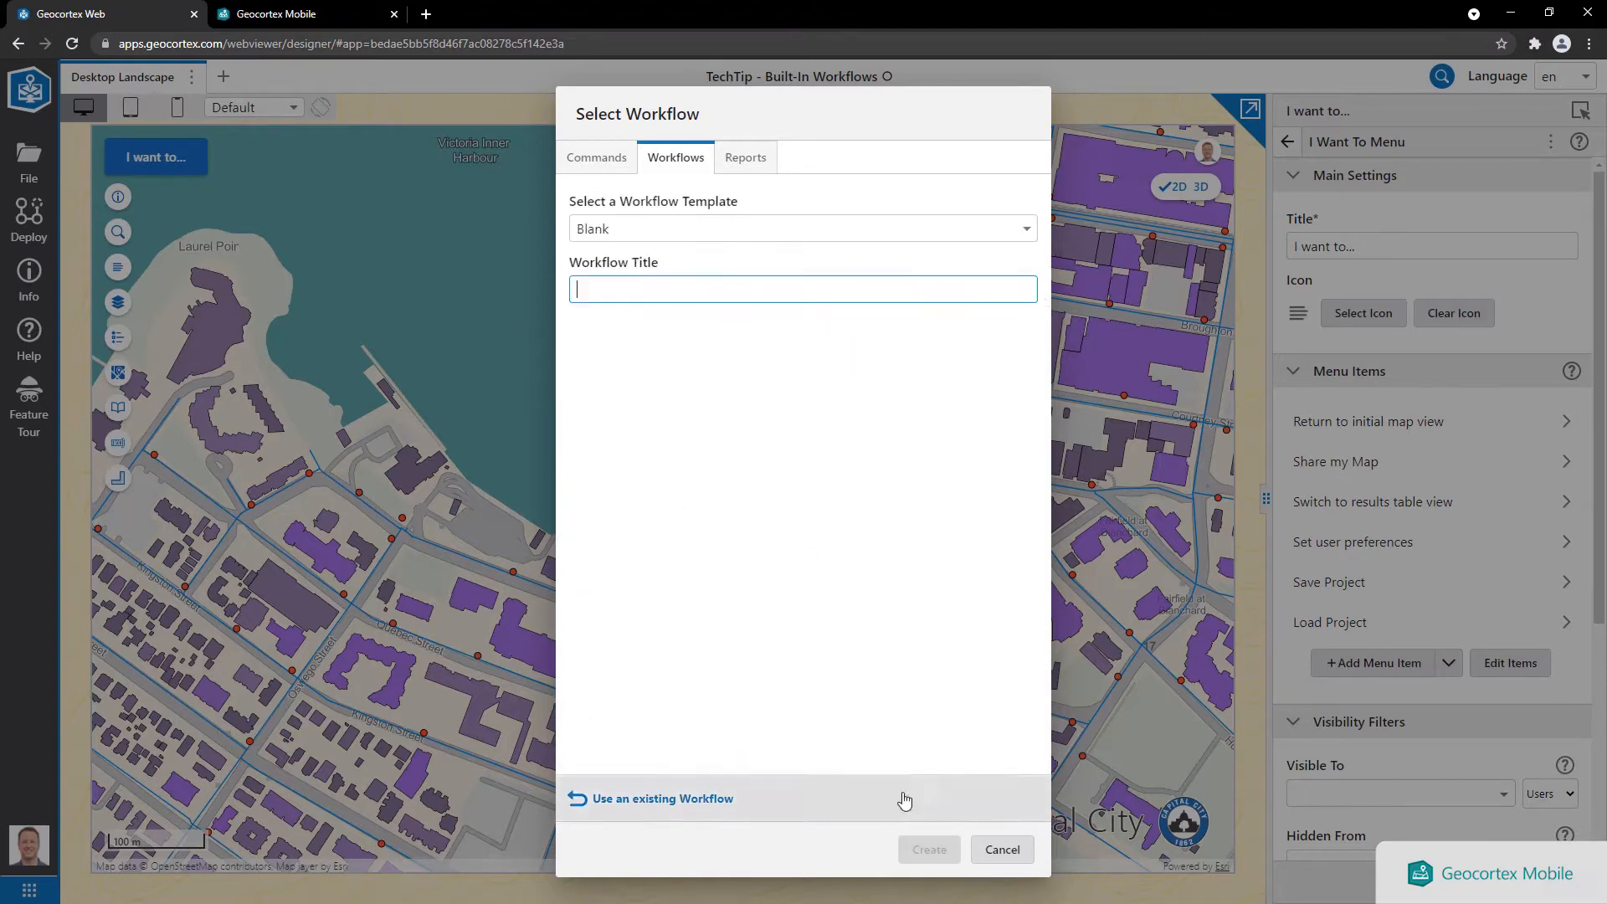
{"action": "left_click", "coordinate": [627, 228]}
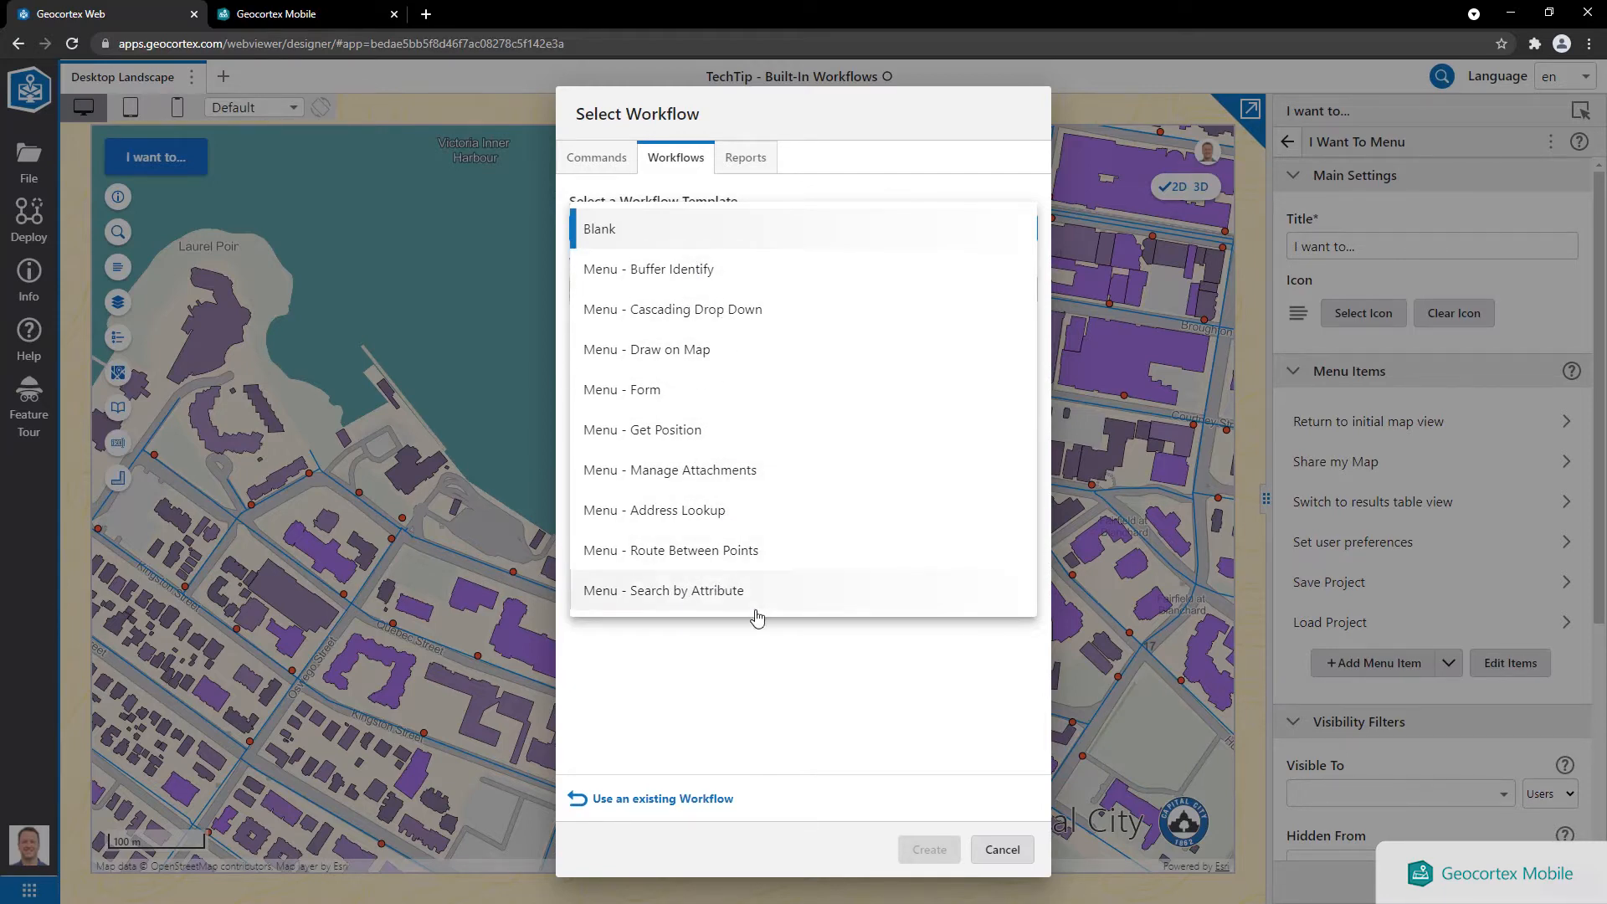
{"action": "left_click", "coordinate": [786, 652]}
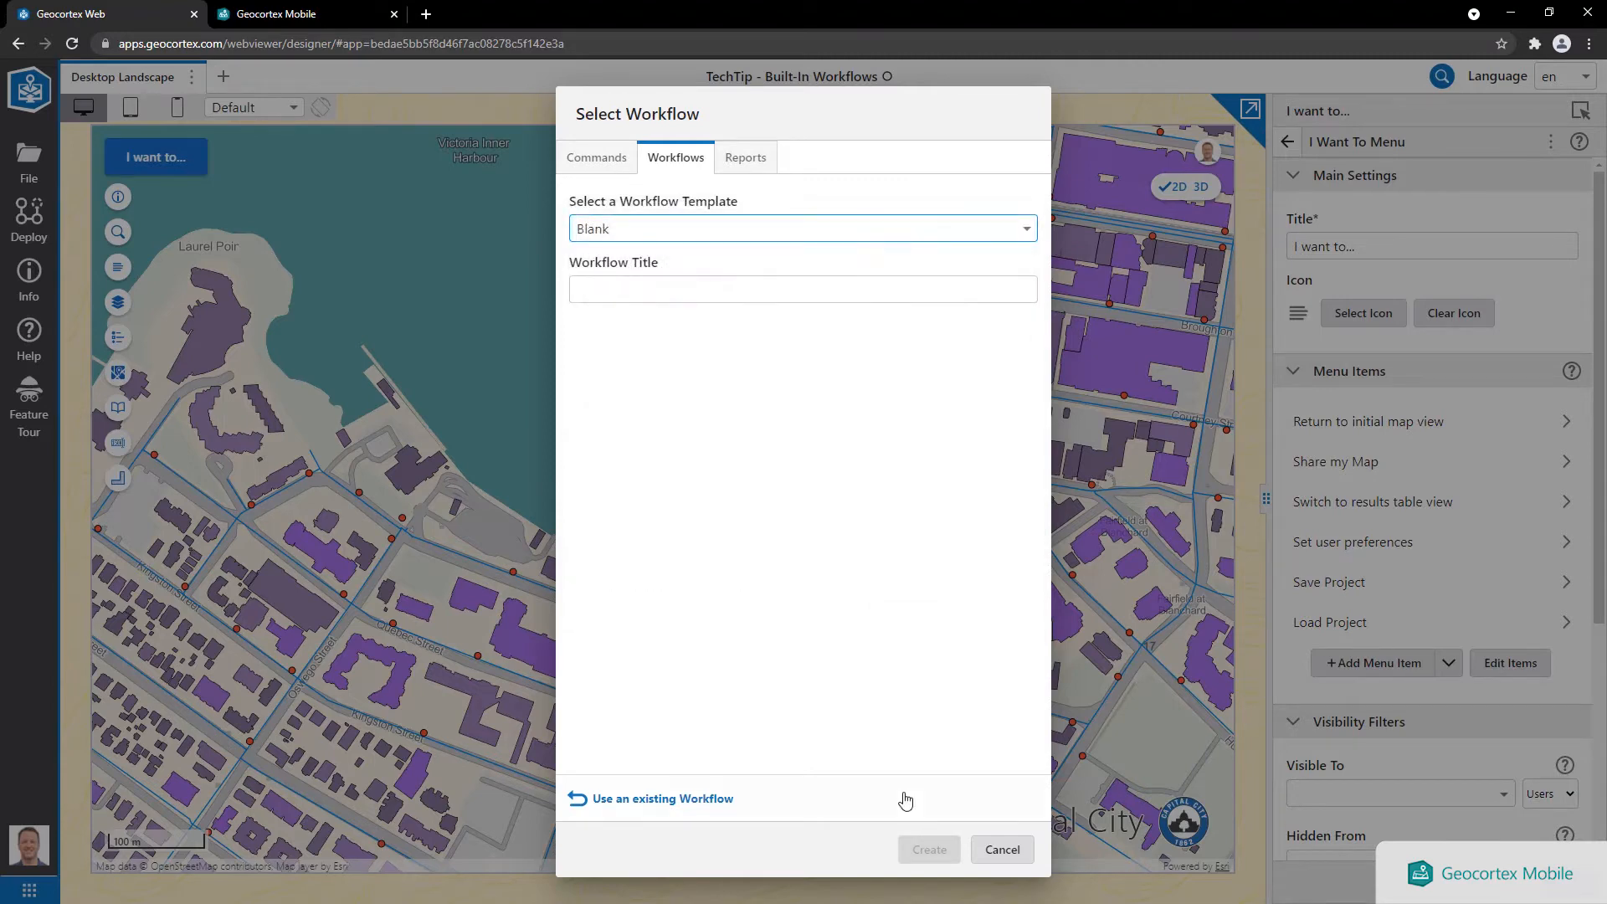
{"action": "left_click", "coordinate": [996, 849]}
Return to the component list and open the Map component's settings
{"action": "left_click", "coordinate": [1287, 144]}
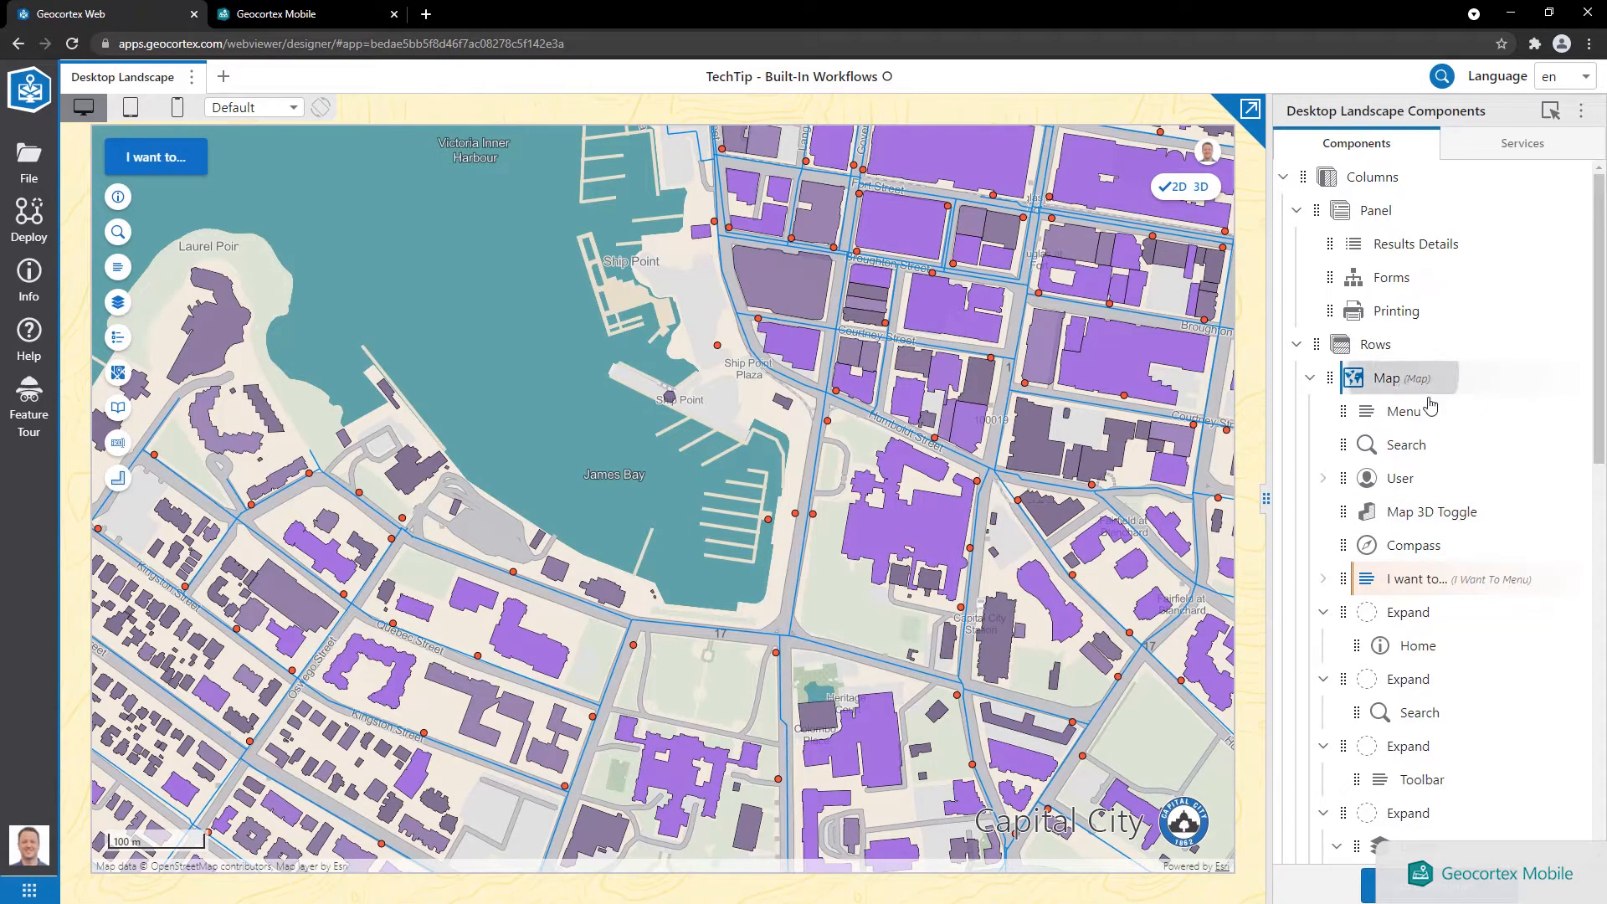
{"action": "left_click", "coordinate": [1405, 381]}
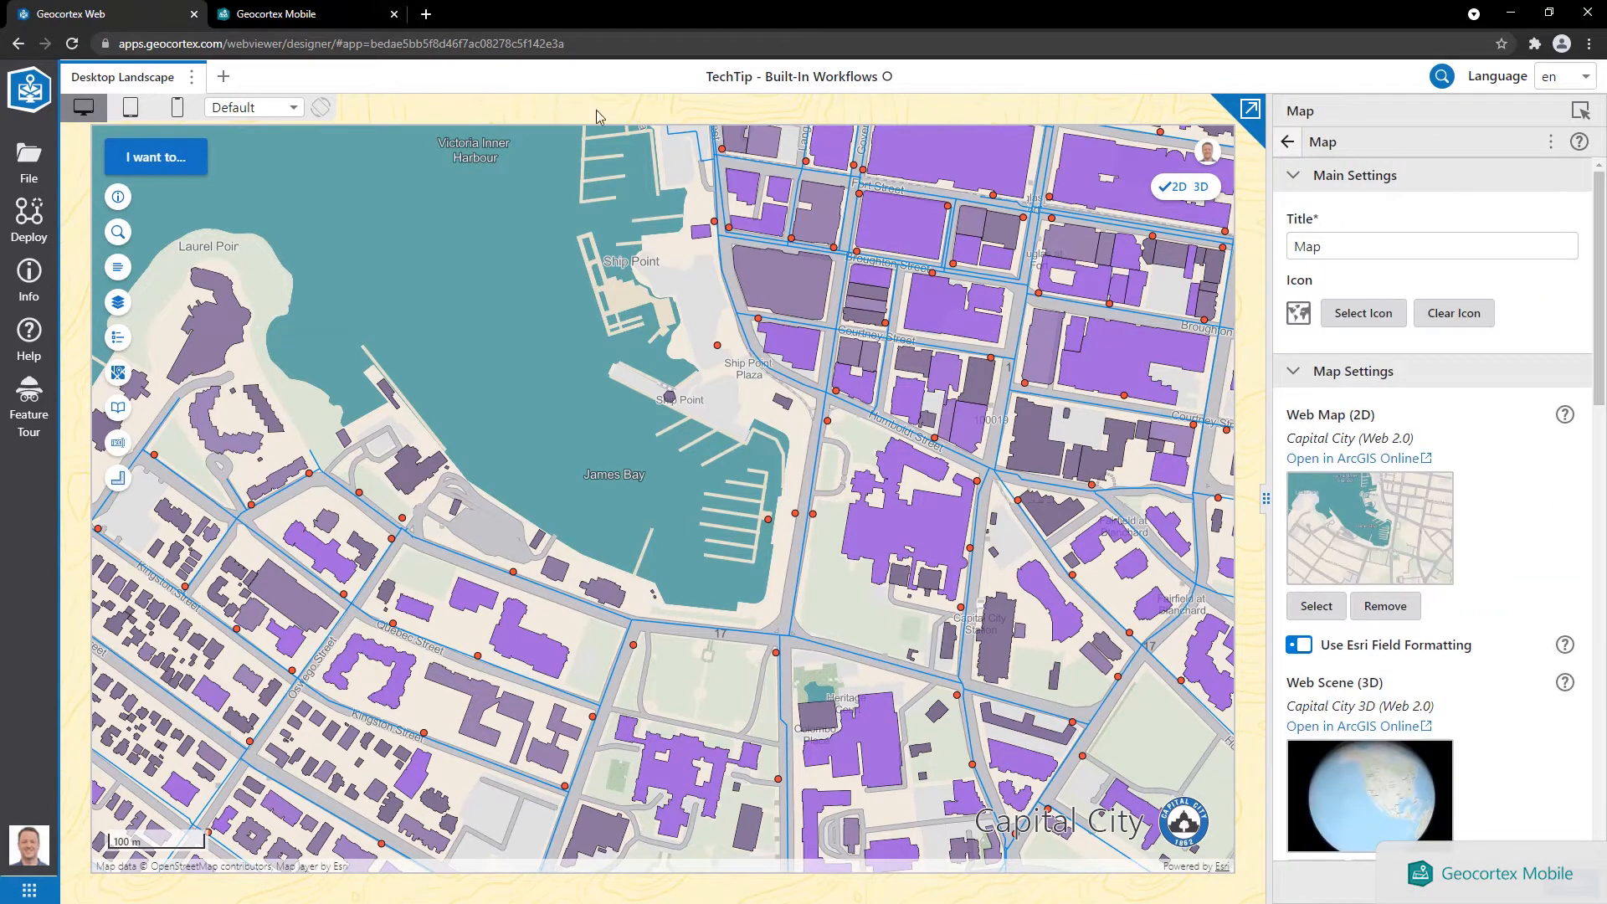
Switch to Geocortex Mobile Designer and review the templates offered for a new workflow in the "I want to..." menu
{"action": "left_click", "coordinate": [334, 14]}
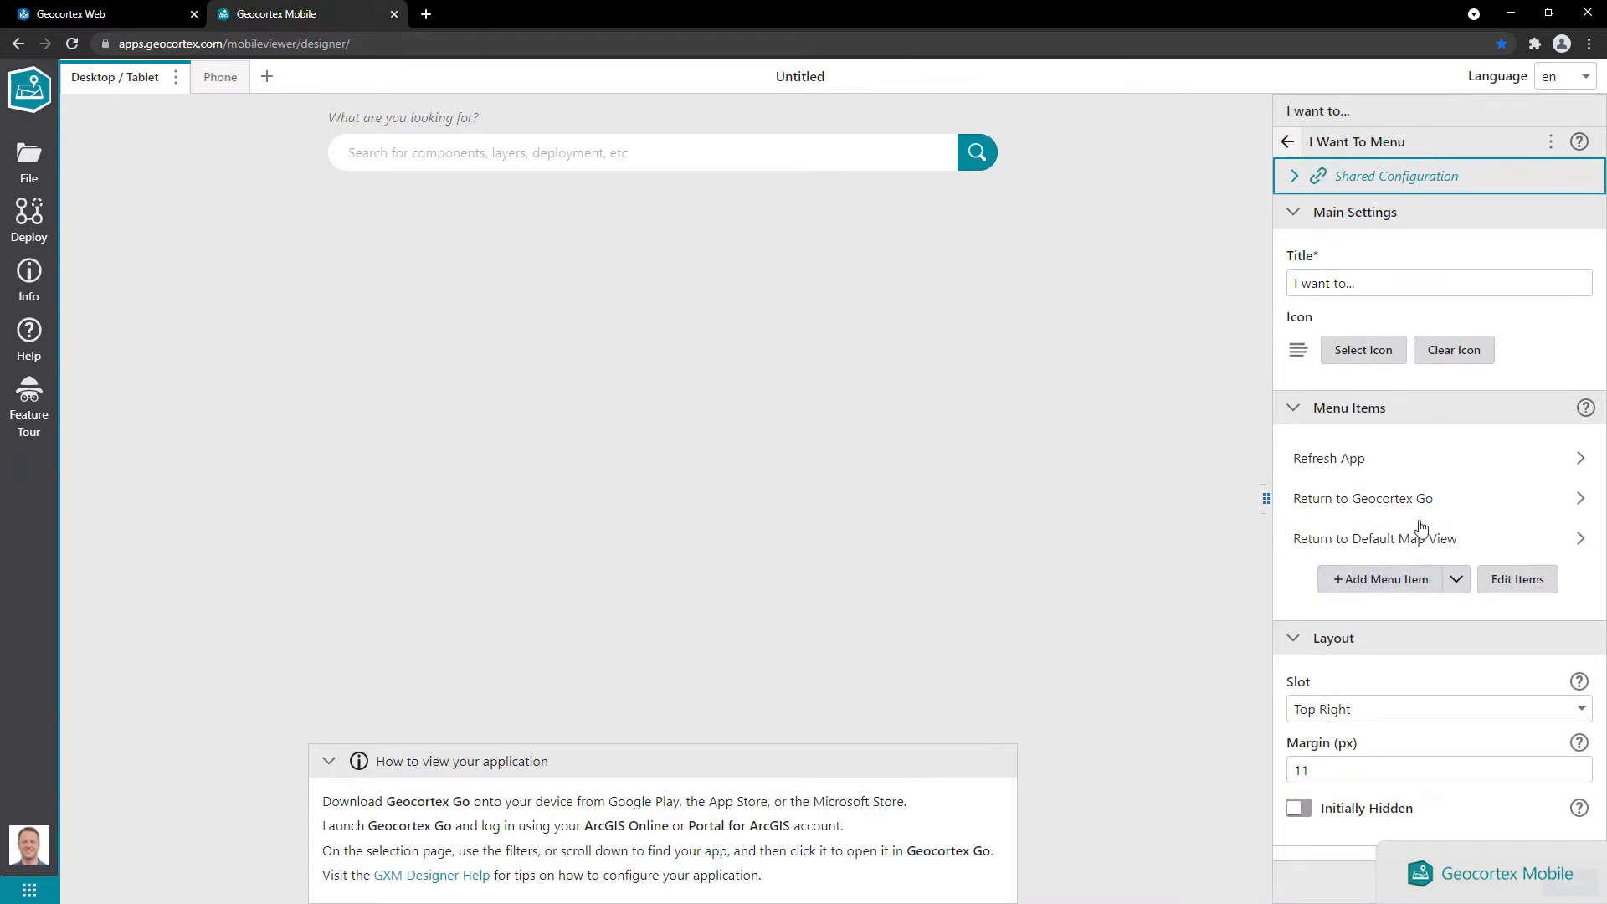
{"action": "left_click", "coordinate": [1372, 579]}
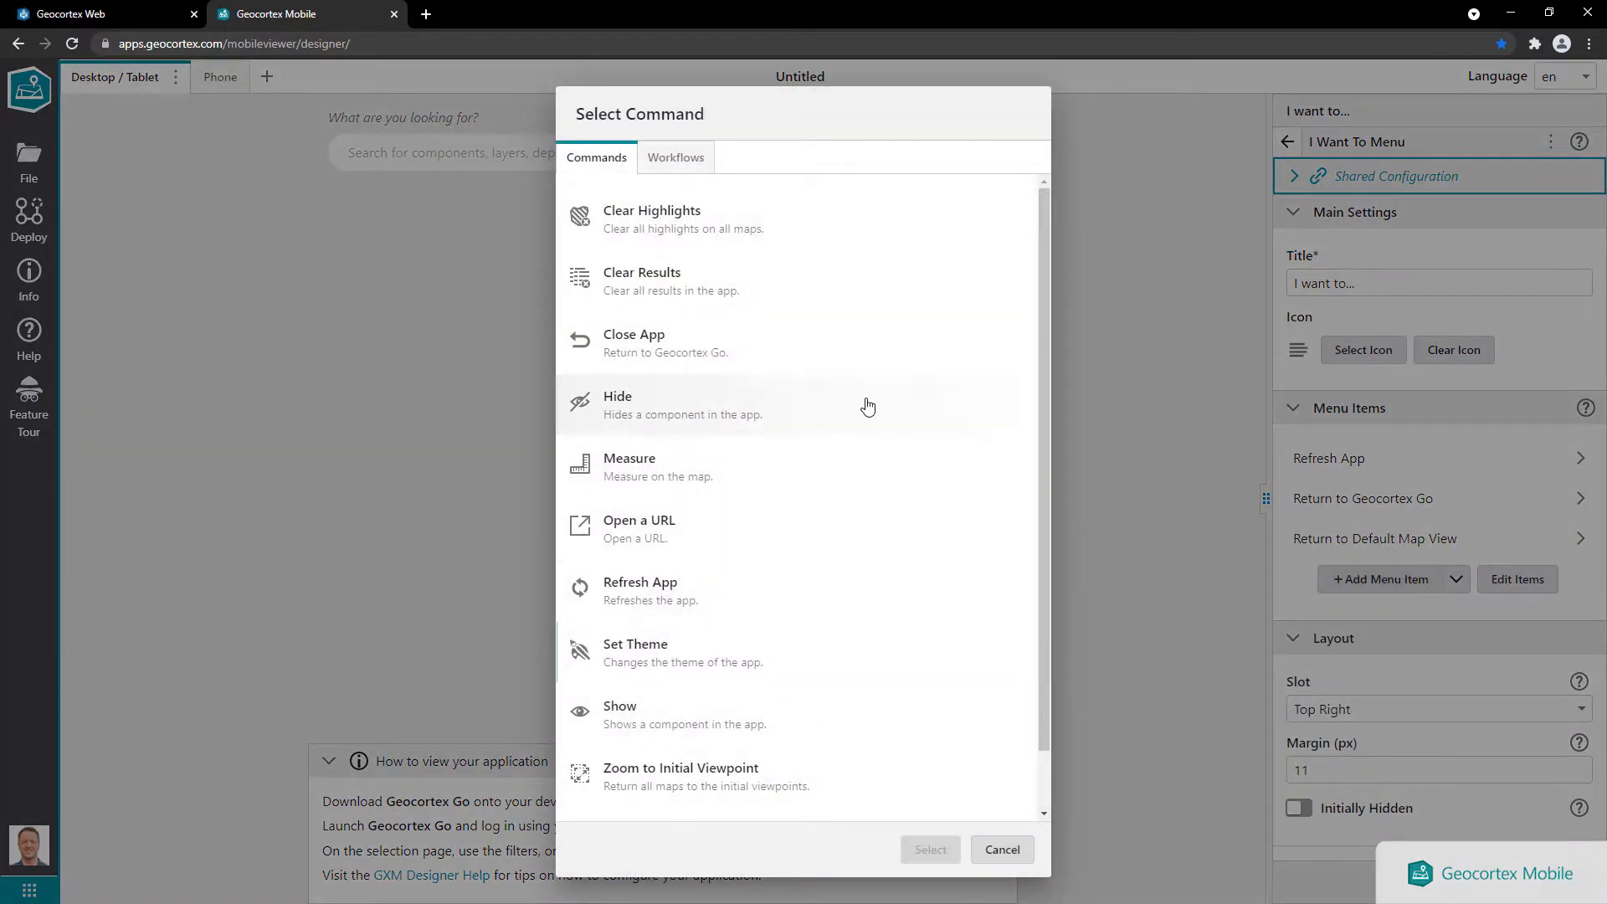
{"action": "left_click", "coordinate": [695, 159]}
{"action": "left_click", "coordinate": [672, 800]}
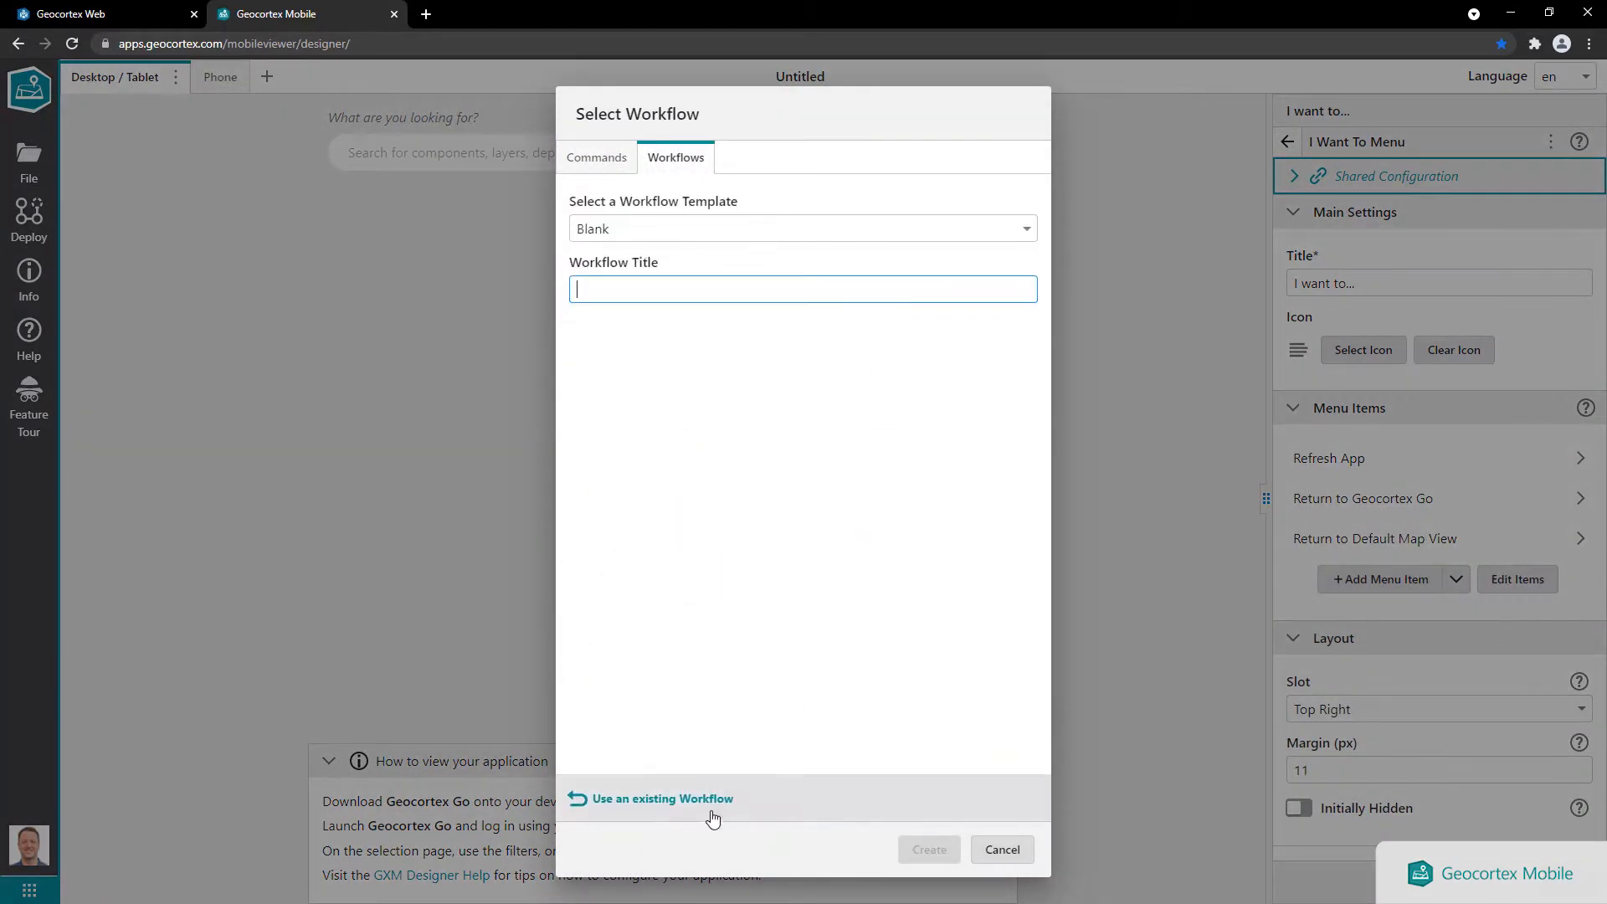
{"action": "left_click", "coordinate": [711, 228]}
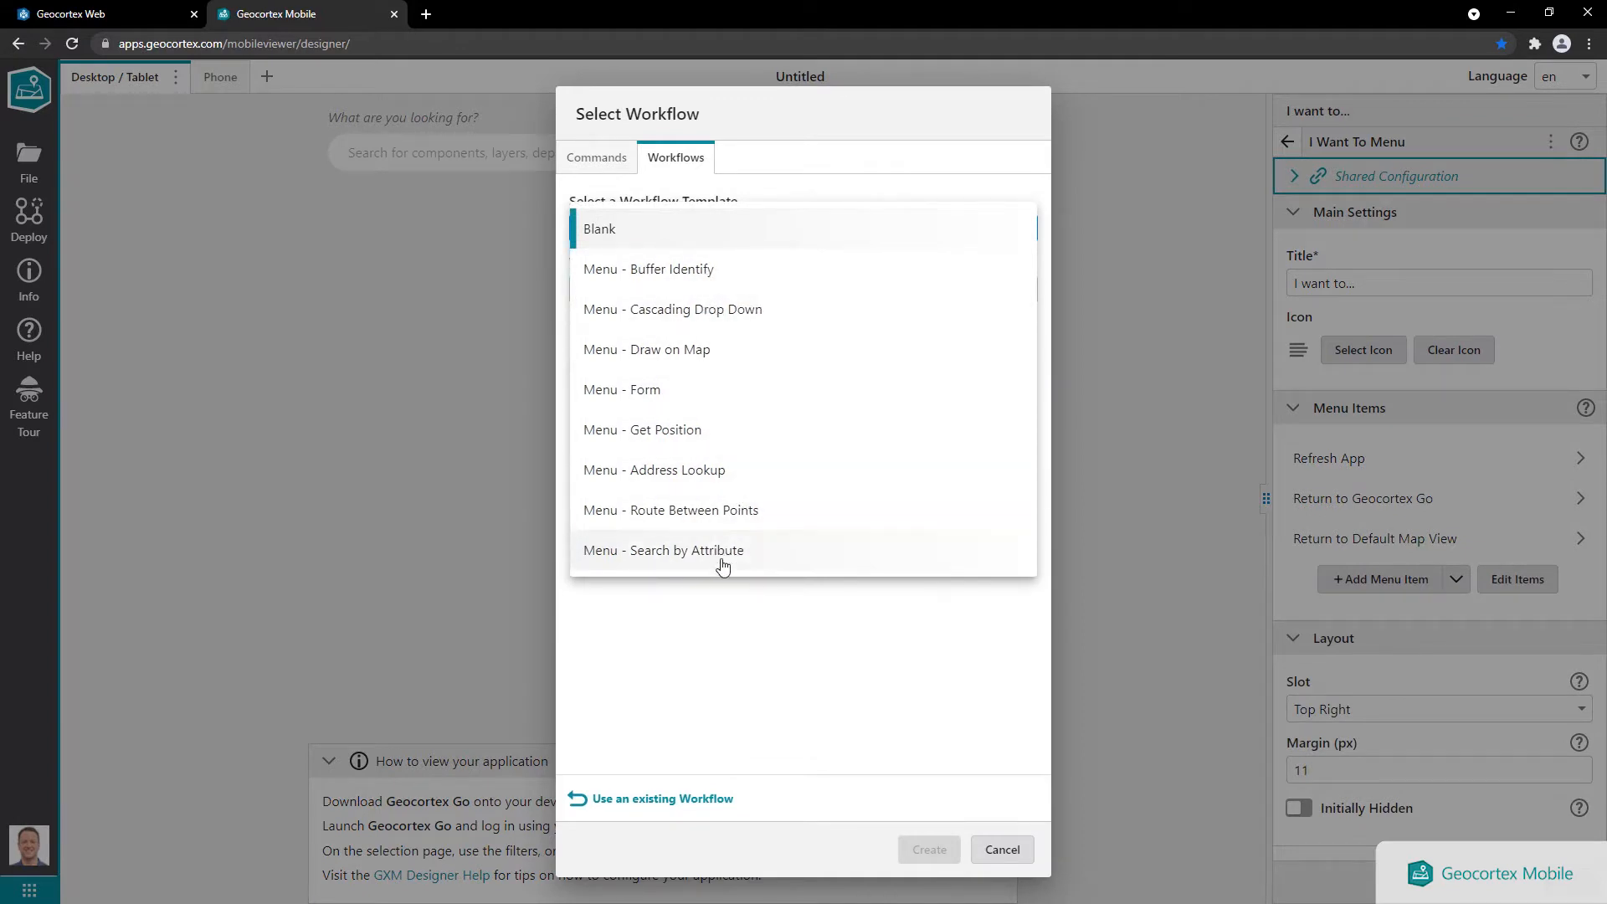
{"action": "left_click", "coordinate": [743, 610]}
Switch back to Geocortex Web Designer and open the Fire Hydrants layer's settings within the Map component
{"action": "left_click", "coordinate": [141, 9]}
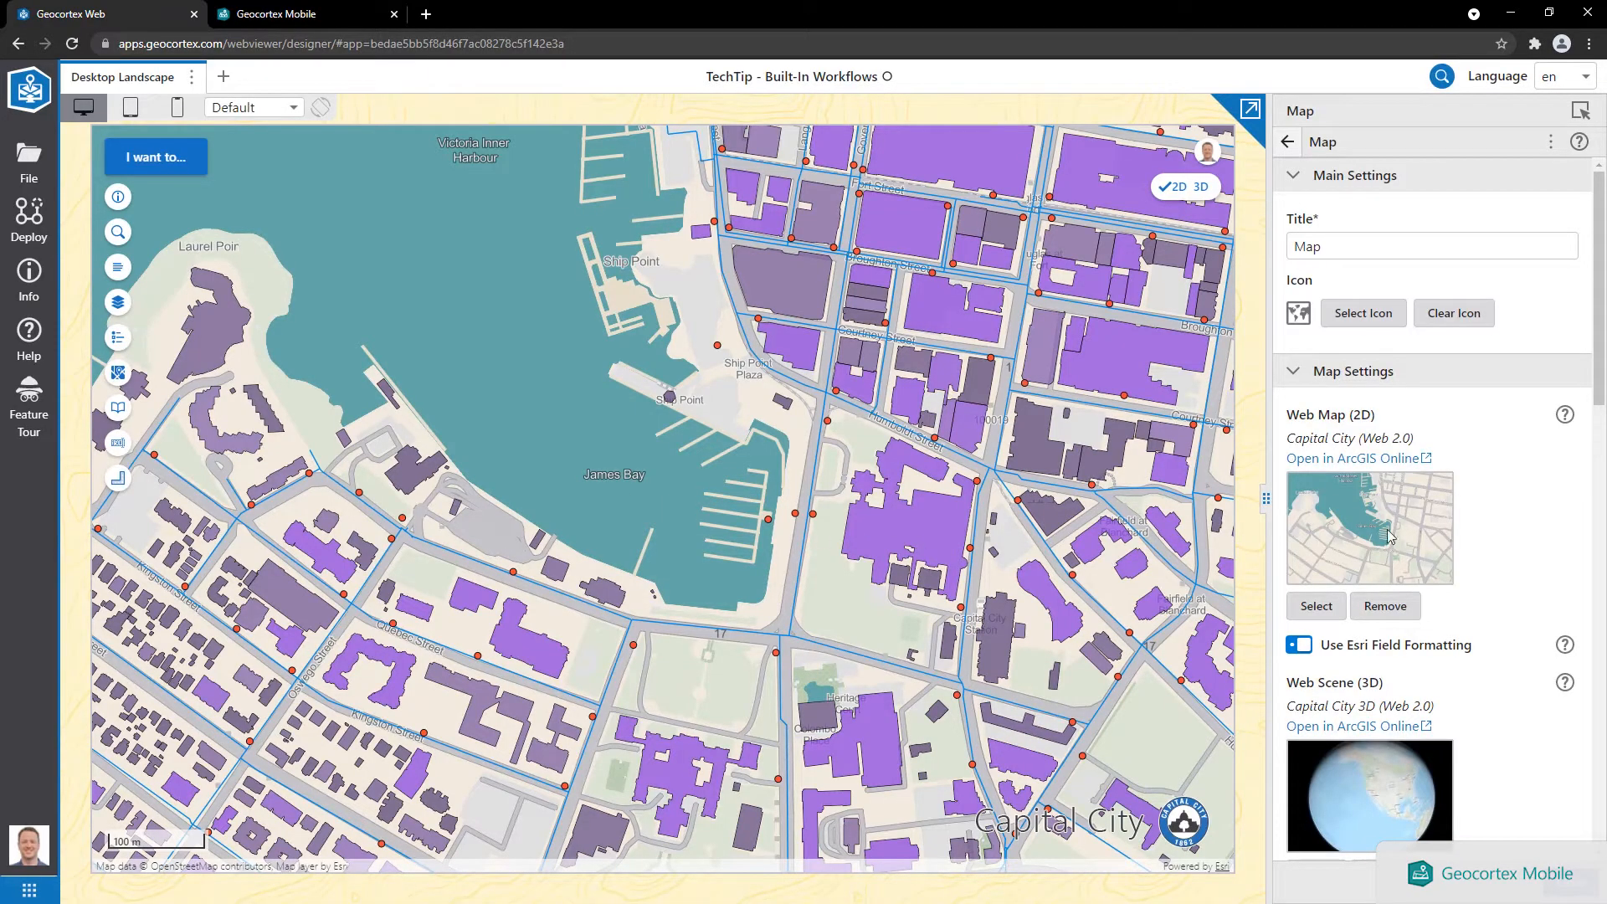
{"action": "left_click_drag", "start_coordinate": [1600, 358], "coordinate": [1564, 345]}
{"action": "left_click_drag", "start_coordinate": [1604, 223], "coordinate": [1587, 462]}
{"action": "left_click", "coordinate": [1356, 385]}
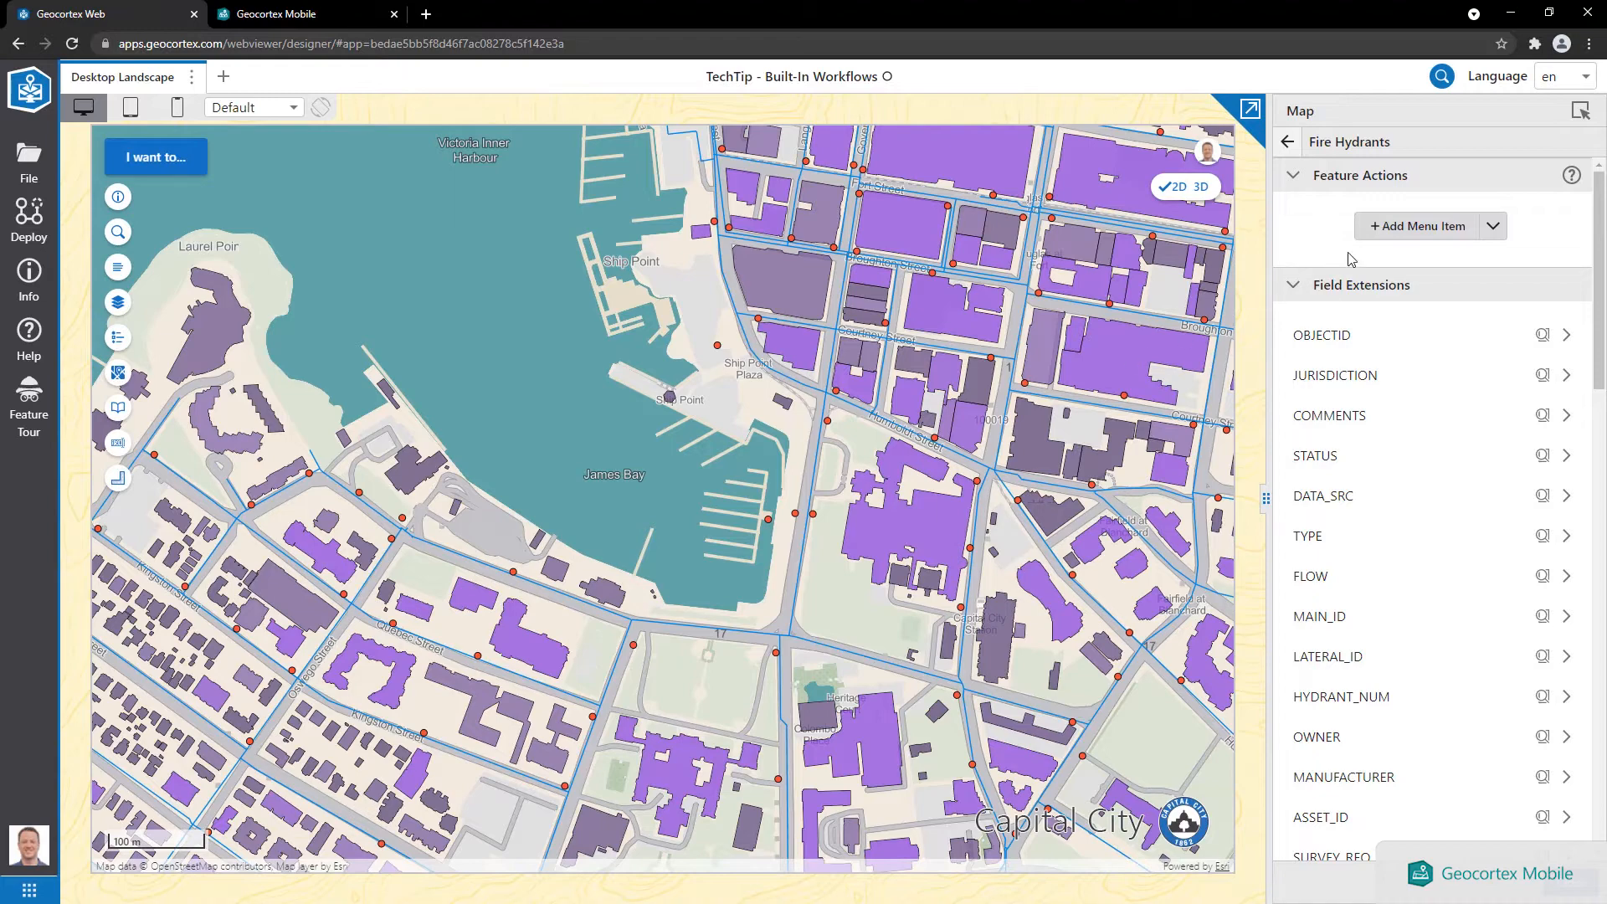
Start a new workflow as a Fire Hydrants feature action, using the "Feature - Edit Feature Attributes" template
{"action": "left_click", "coordinate": [1402, 238]}
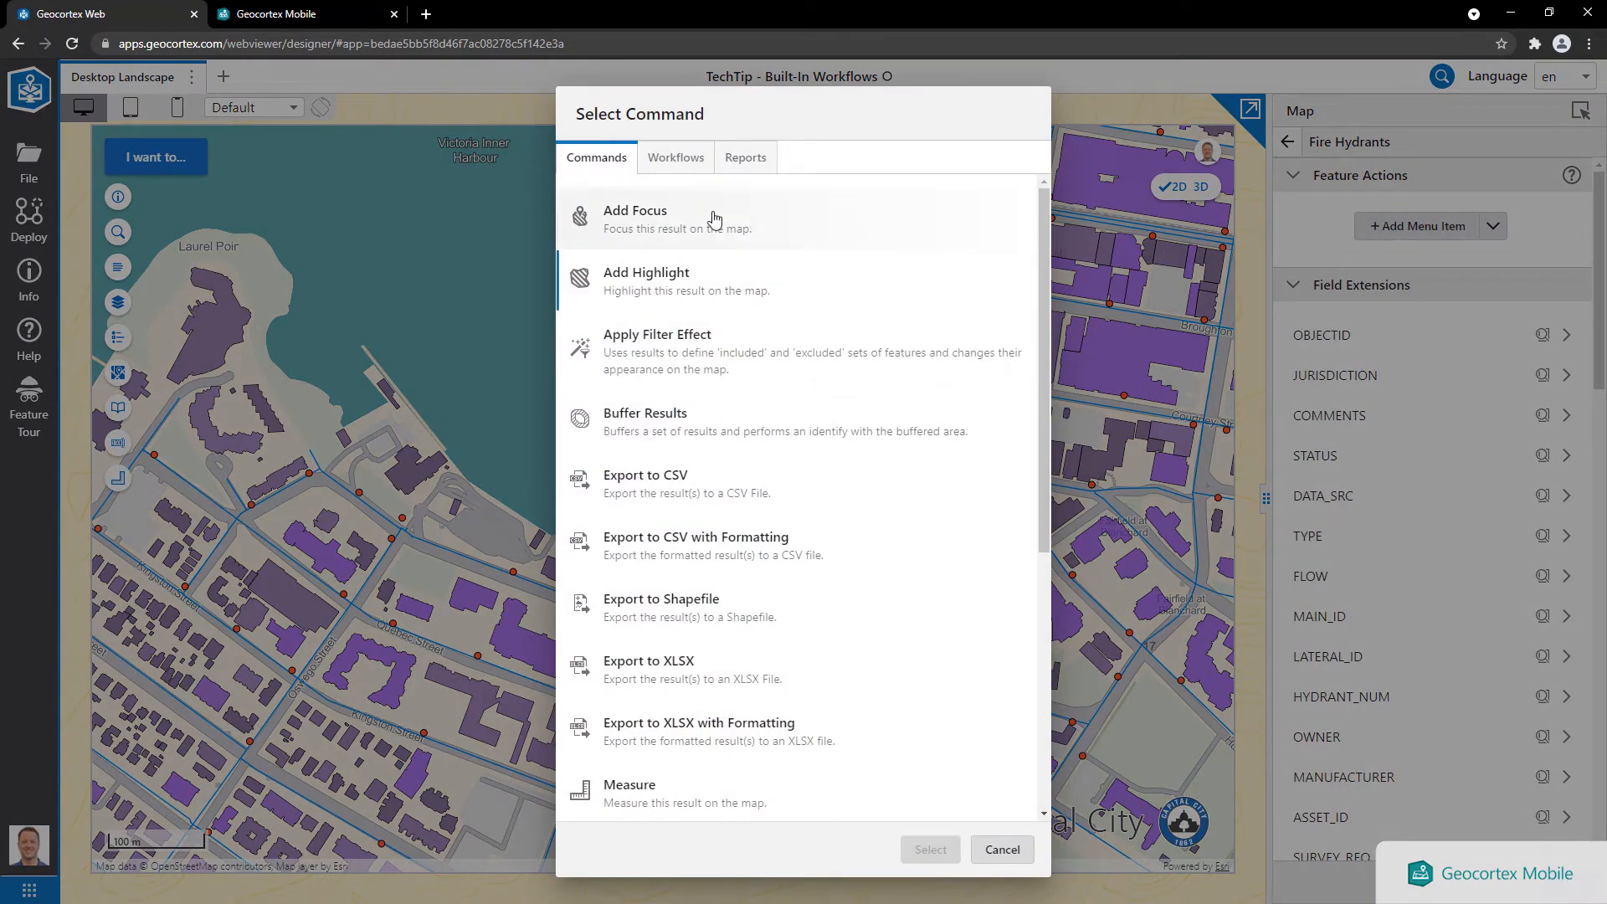
{"action": "left_click", "coordinate": [655, 166]}
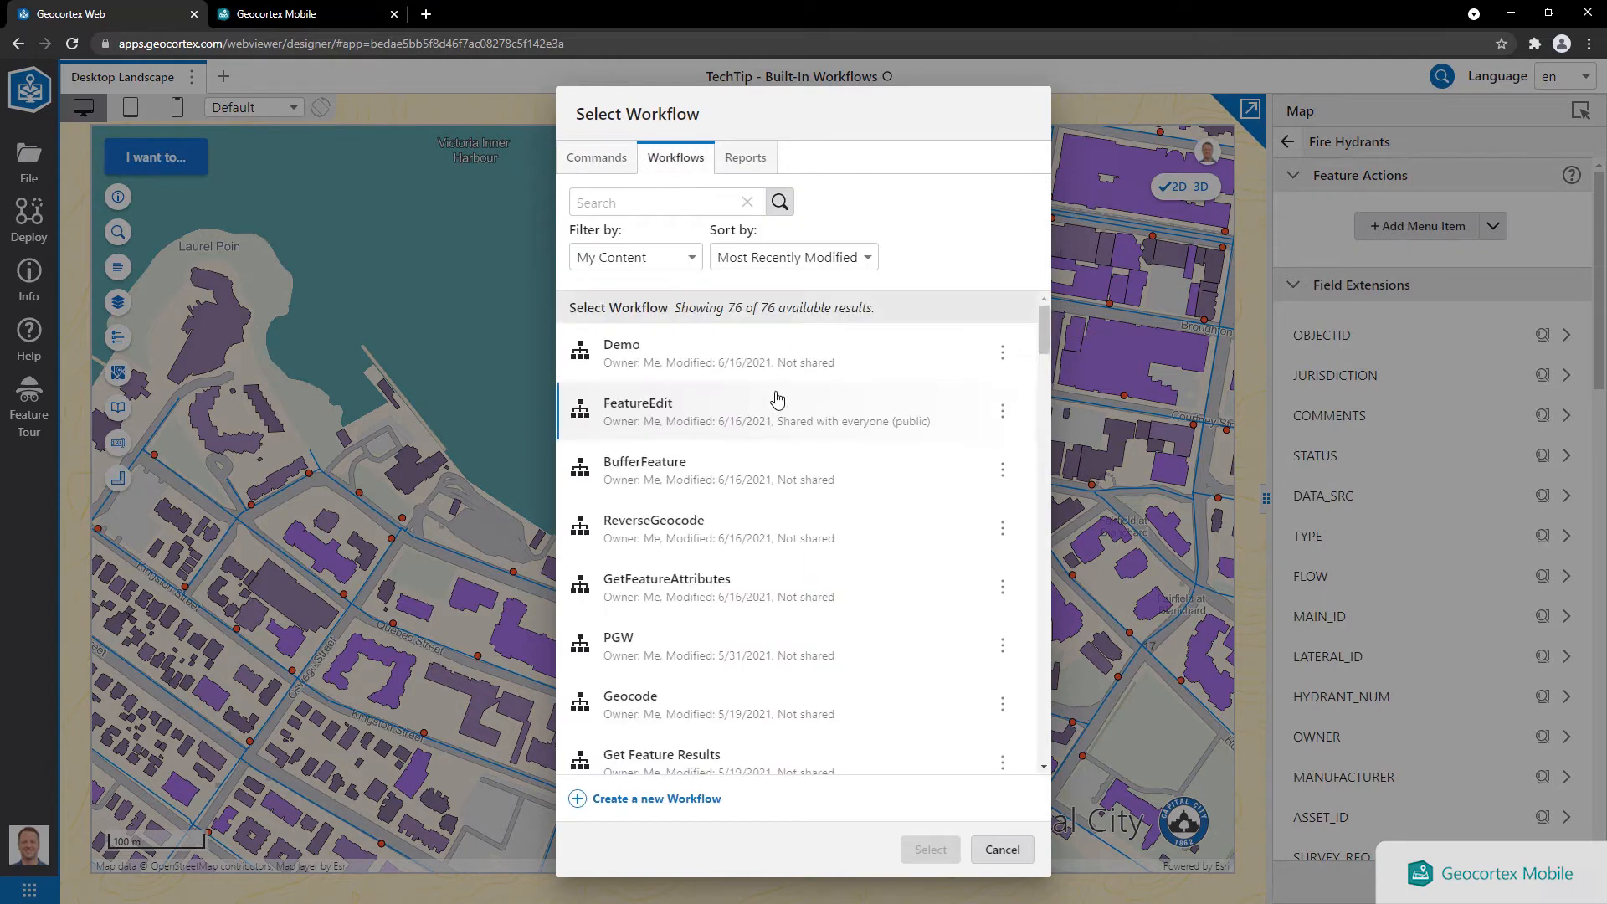
{"action": "left_click", "coordinate": [661, 800]}
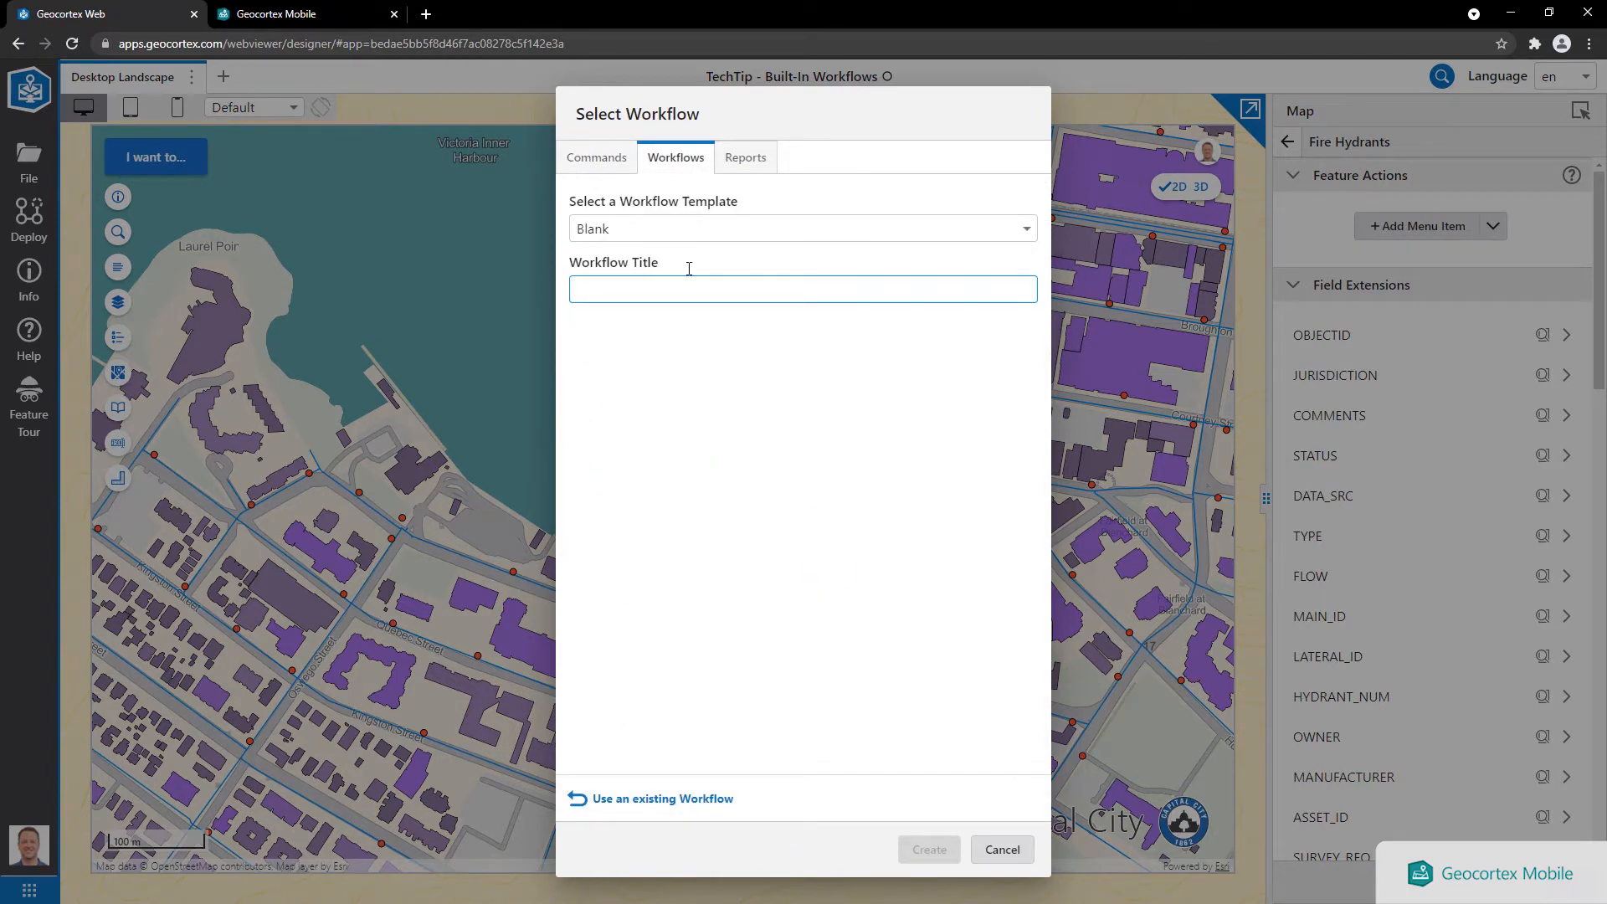
{"action": "left_click", "coordinate": [668, 235]}
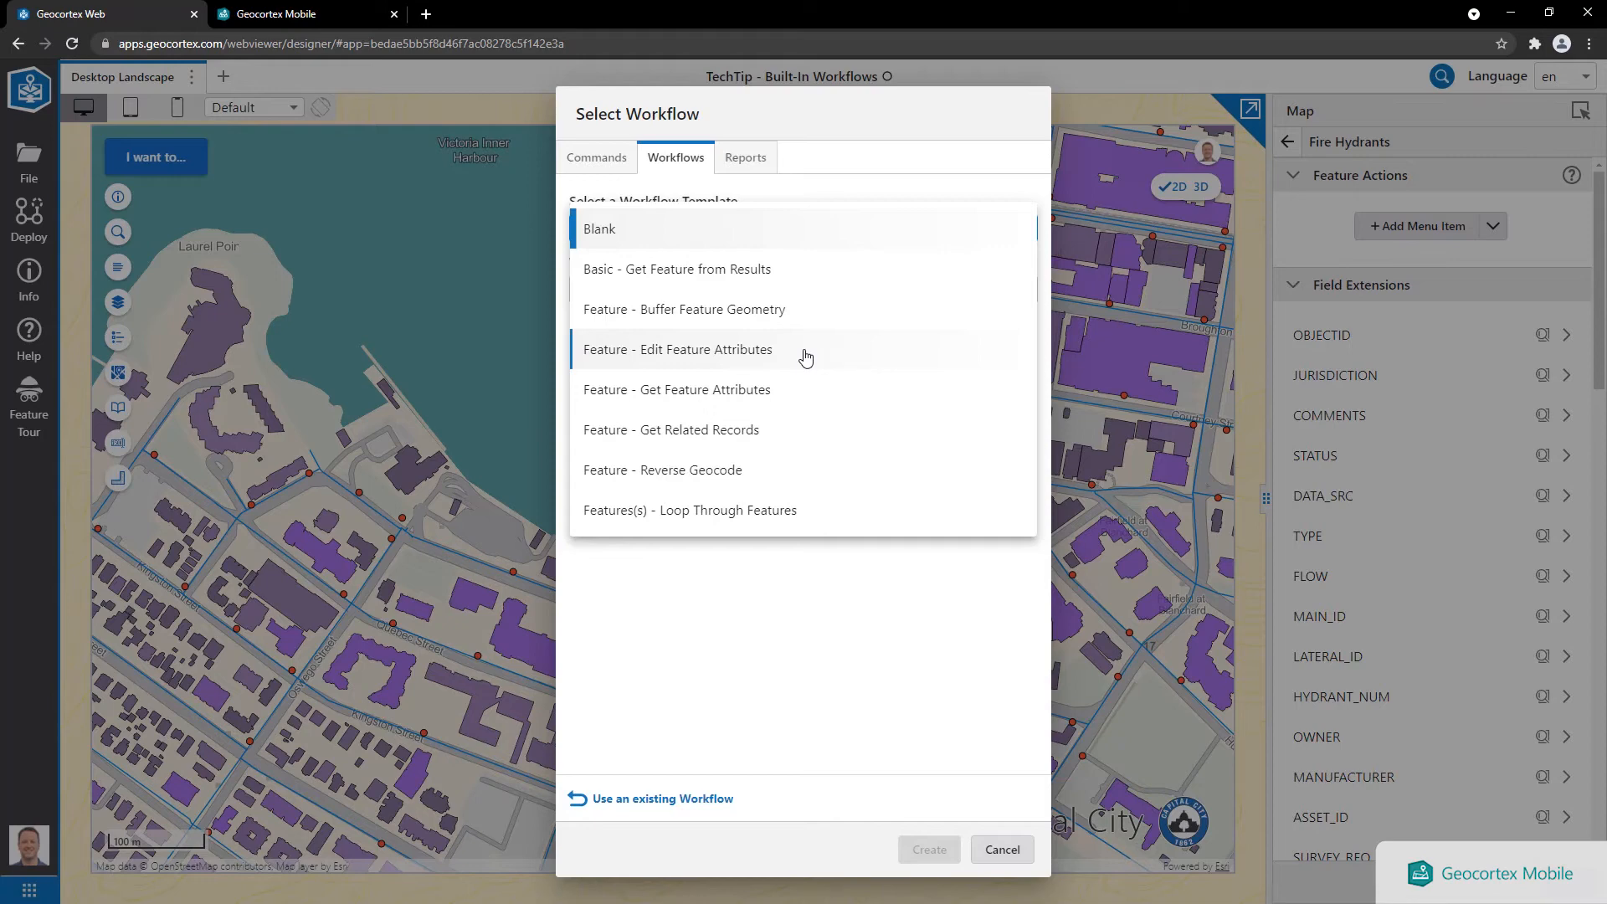
{"action": "left_click", "coordinate": [757, 350]}
Title the new workflow EditFeature and create it
{"action": "left_click", "coordinate": [689, 286]}
{"action": "type", "text": "F"}
{"action": "key", "text": "BackSpace"}
{"action": "key", "text": "BackSpace"}
{"action": "key", "text": "BackSpace"}
{"action": "key", "text": "BackSpace"}
{"action": "key", "text": "BackSpace"}
{"action": "key", "text": "BackSpace"}
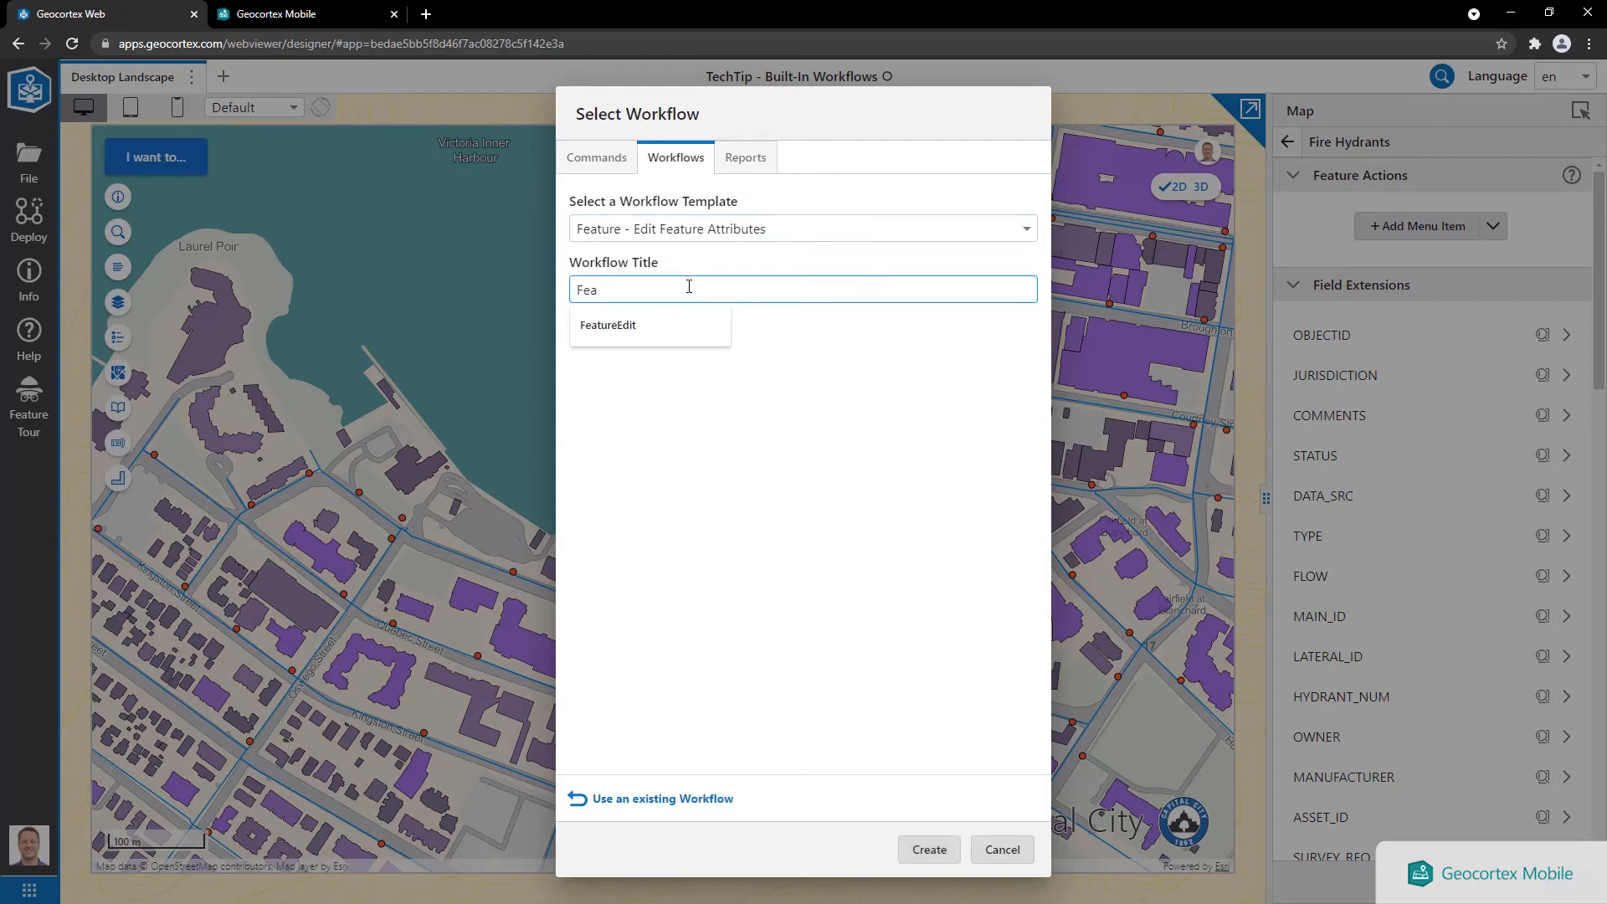
{"action": "type", "text": "EditFeature"}
{"action": "left_click", "coordinate": [927, 849]}
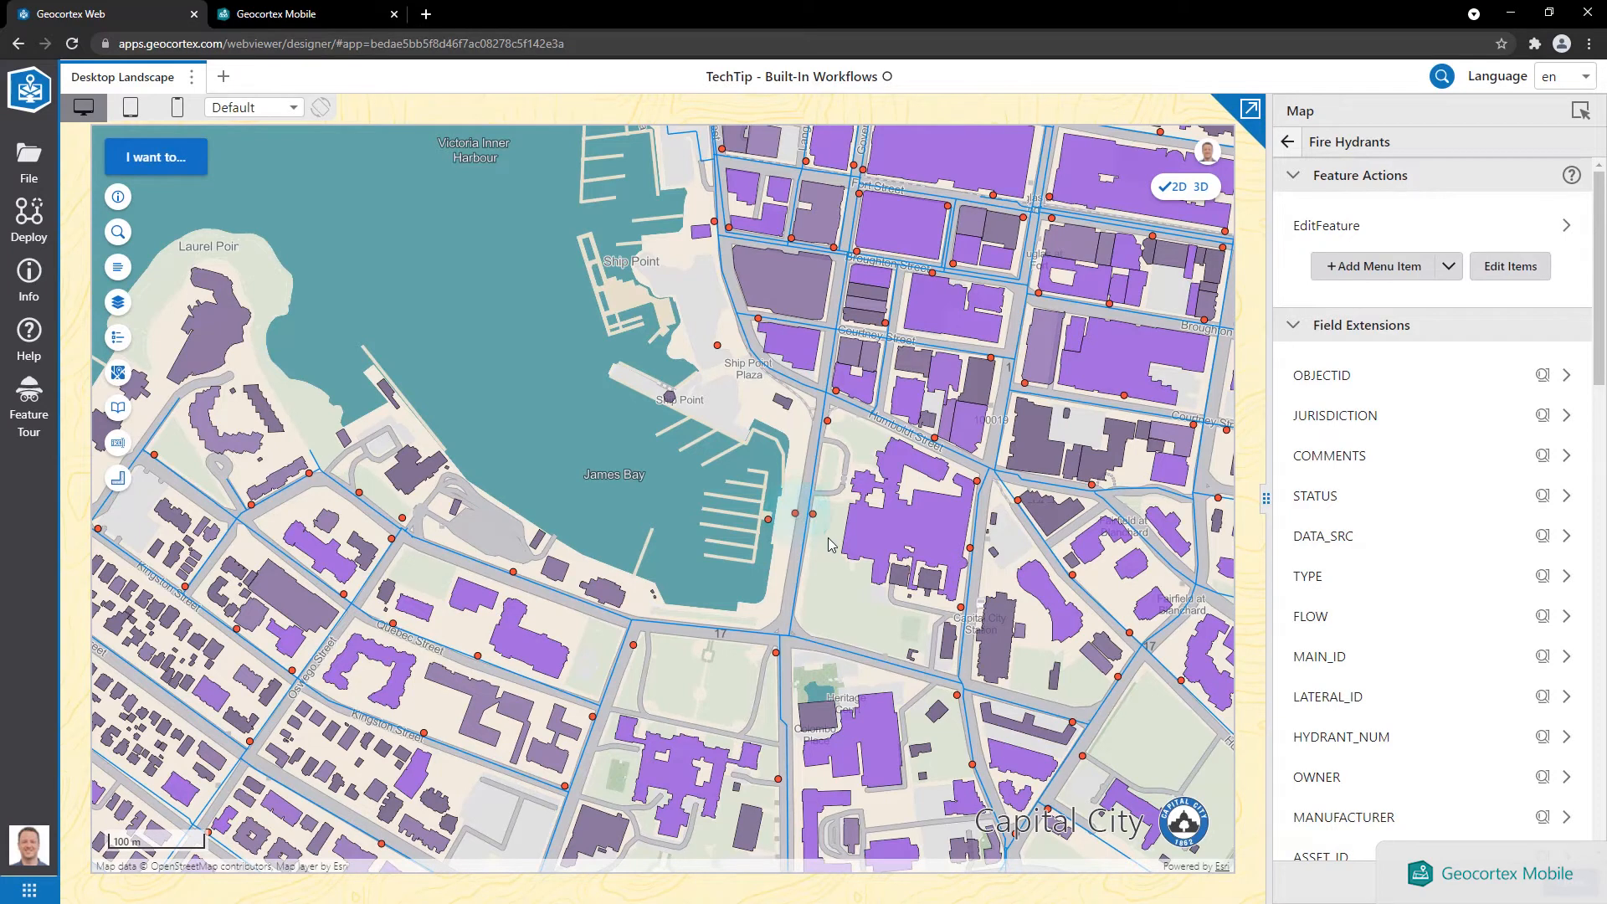
Run the EditFeature action on a fire hydrant just east of James Bay, examine its attribute form, and close the form
{"action": "left_click", "coordinate": [795, 513]}
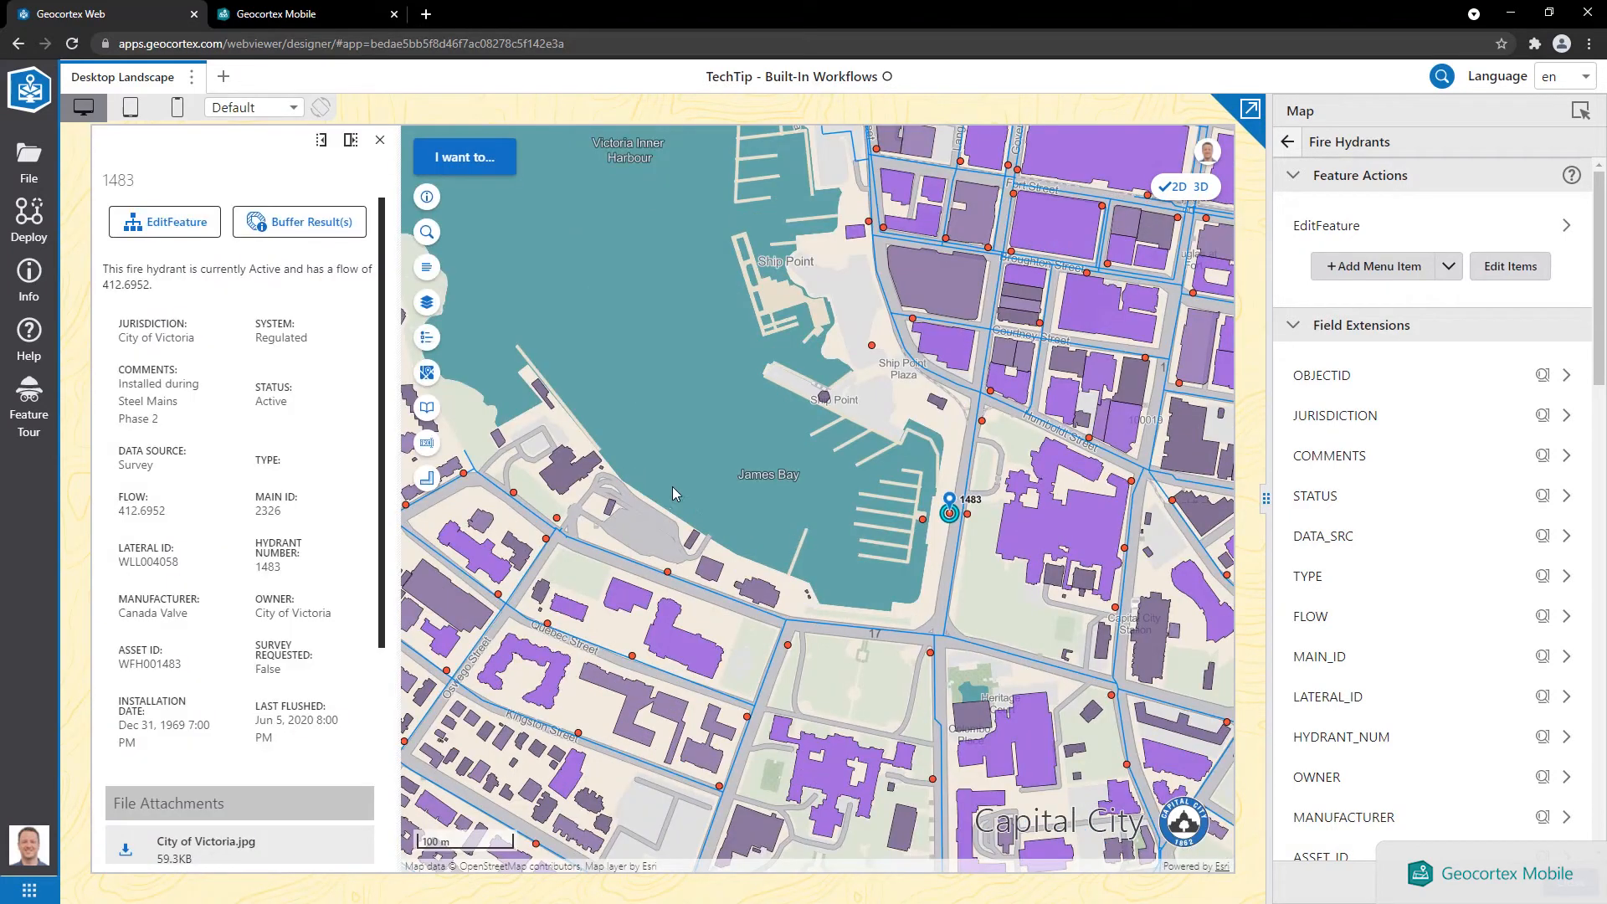
{"action": "left_click", "coordinate": [160, 224]}
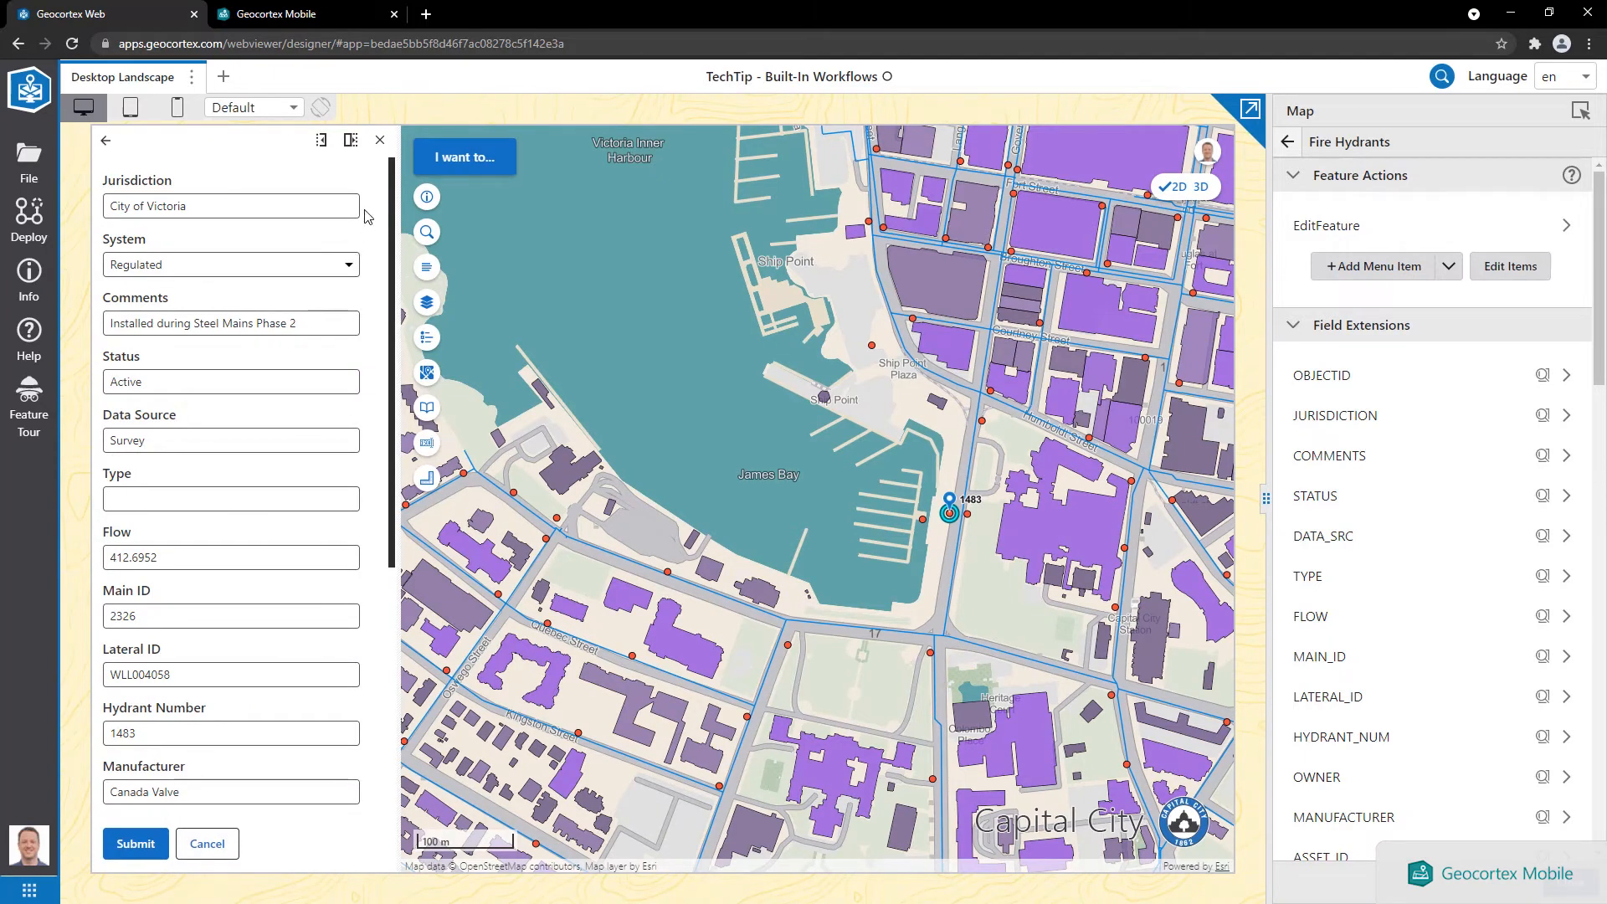
{"action": "left_click_drag", "start_coordinate": [390, 561], "coordinate": [383, 440]}
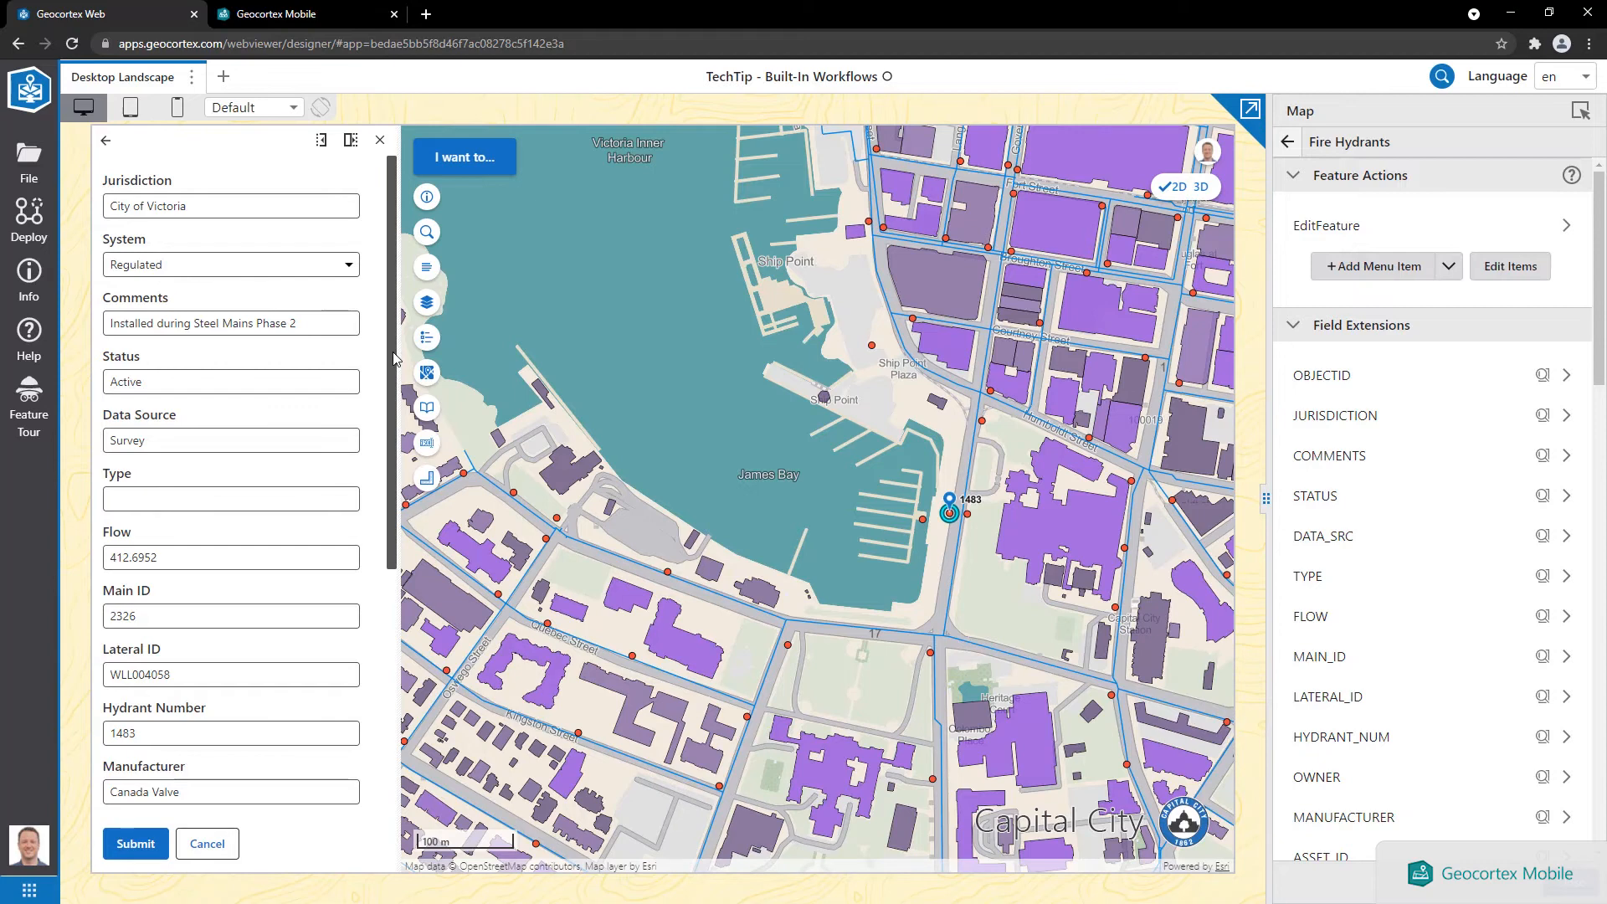
{"action": "mouse_move", "coordinate": [394, 359]}
{"action": "left_mouse_down"}
{"action": "mouse_move", "coordinate": [385, 654]}
{"action": "mouse_move", "coordinate": [381, 329]}
{"action": "left_mouse_up"}
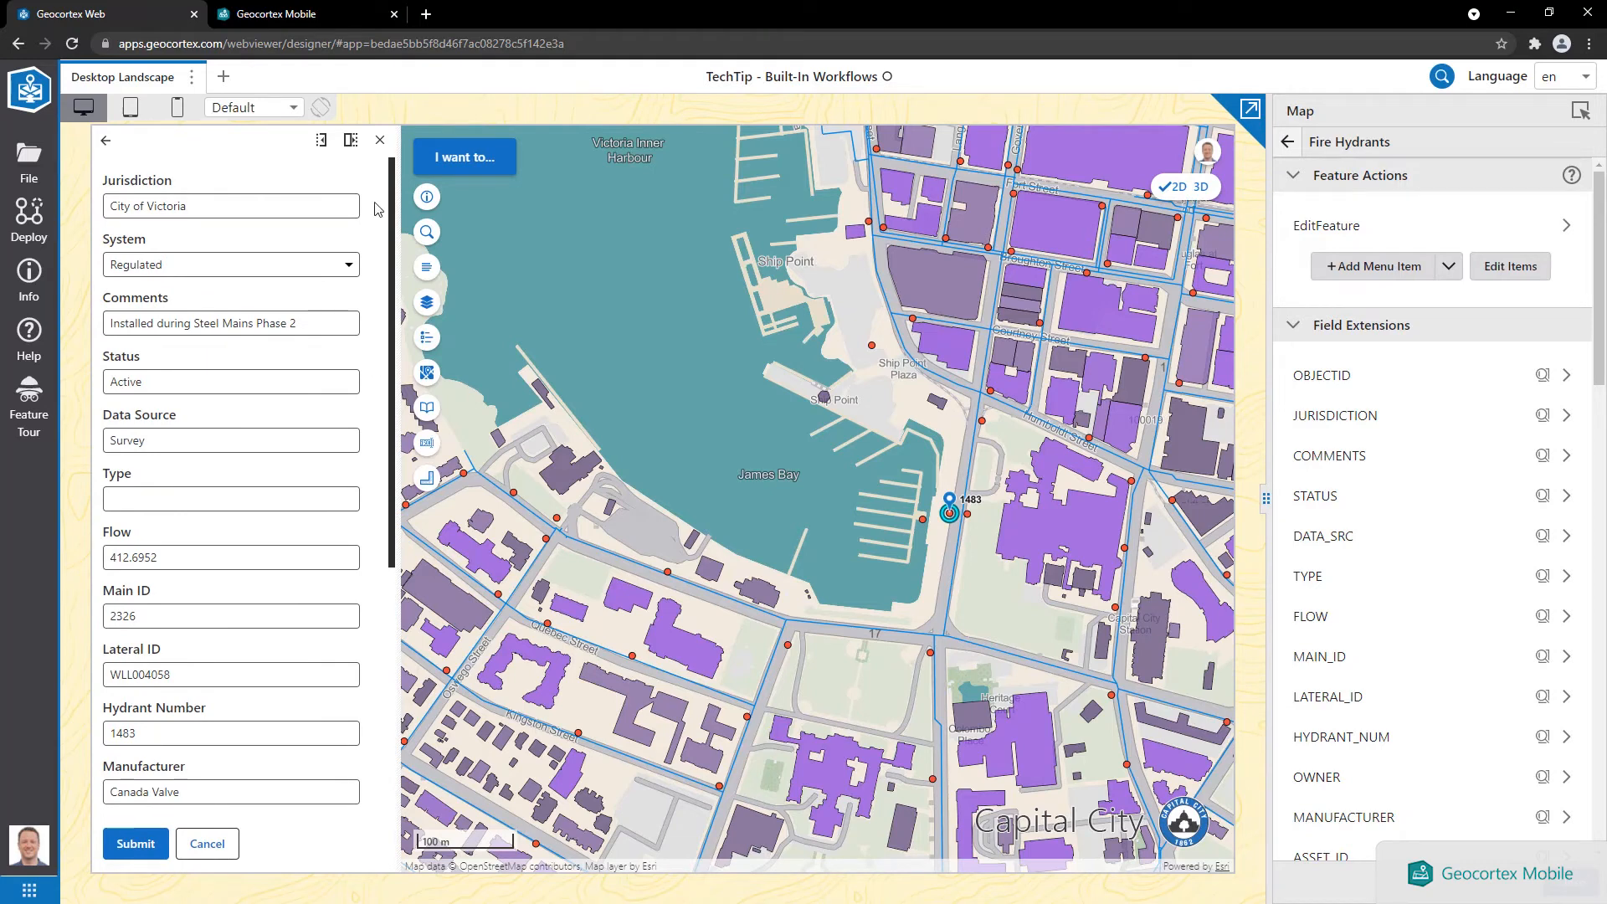
{"action": "left_click", "coordinate": [380, 140]}
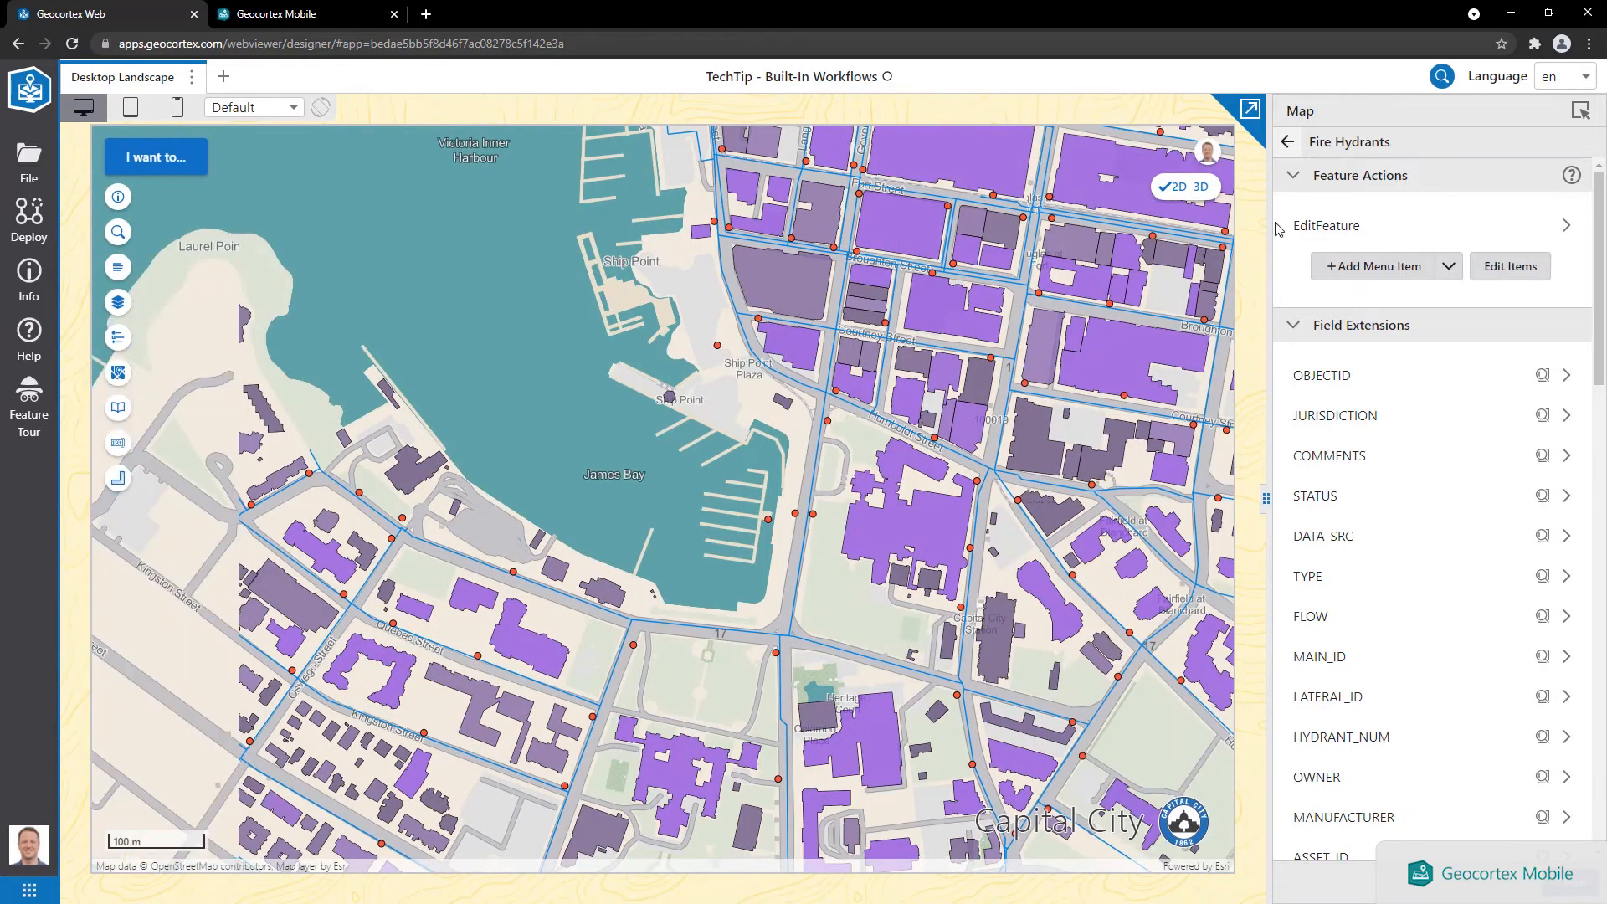
Open the EditFeature menu item's settings and open its workflow in Geocortex Workflow
{"action": "left_click", "coordinate": [1328, 226]}
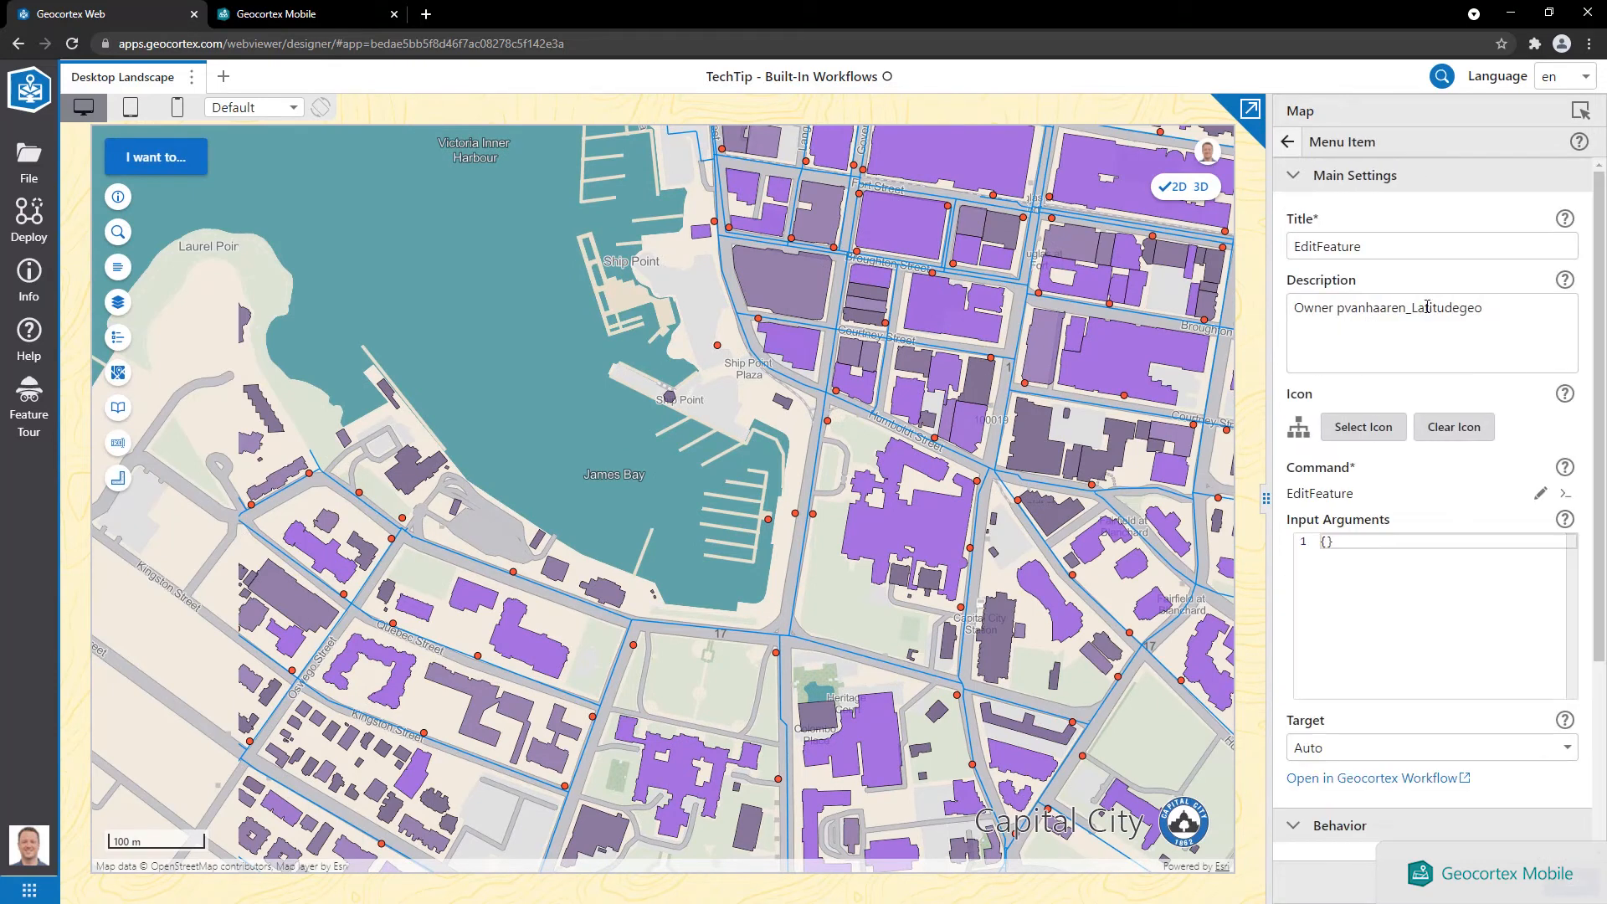
{"action": "scroll", "coordinate": [1577, 368], "scroll_direction": "down", "scroll_amount": 1}
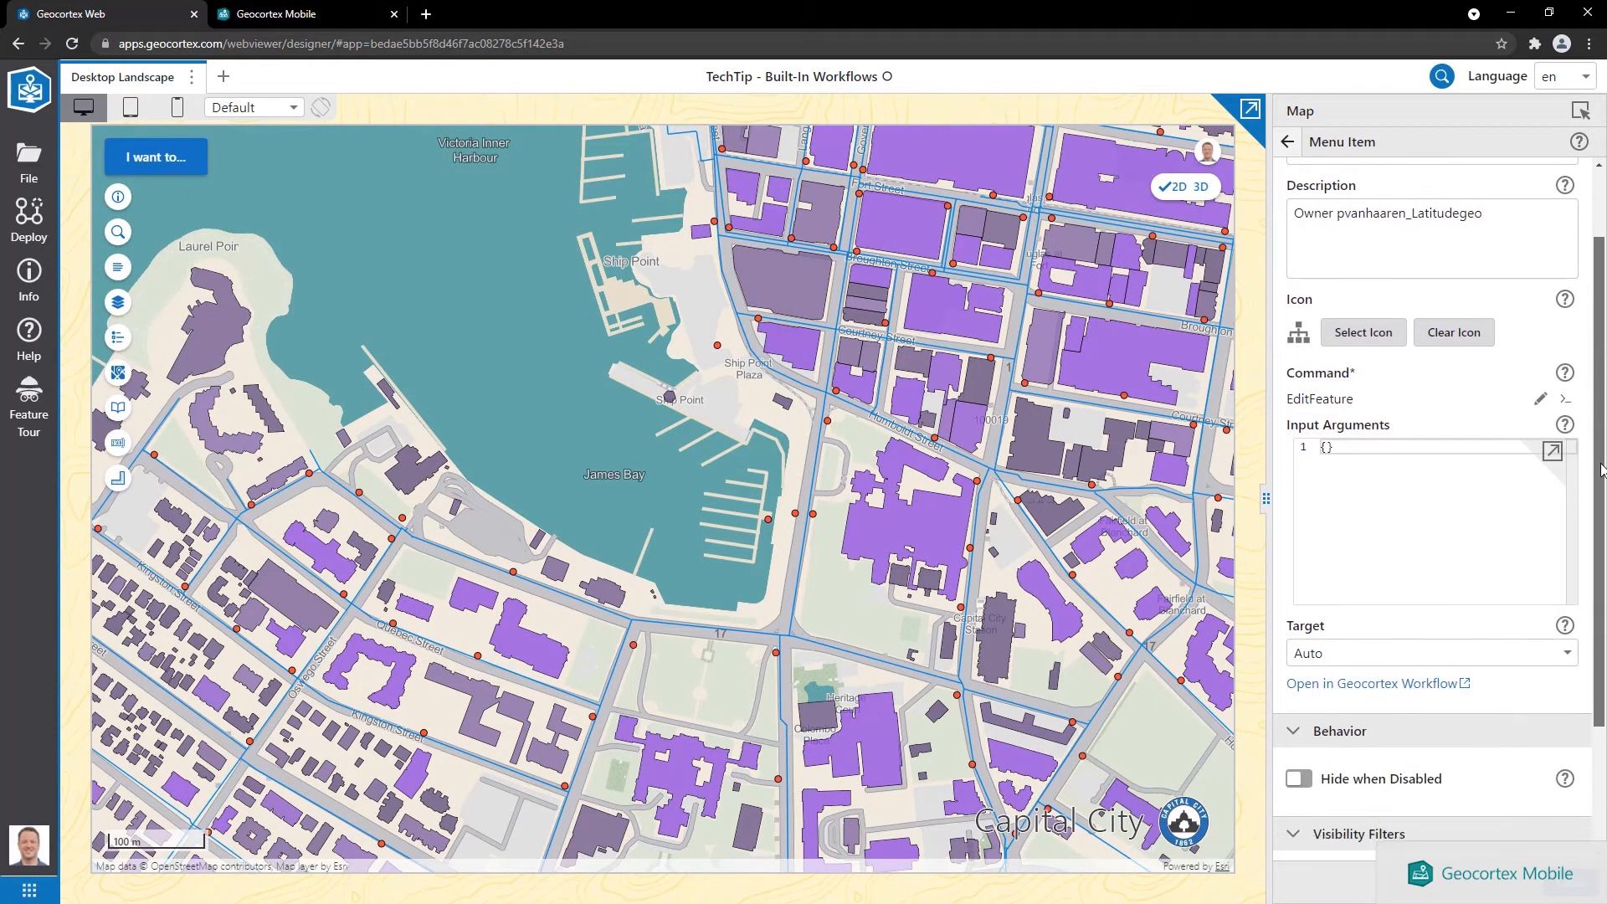
{"action": "left_click", "coordinate": [1332, 685]}
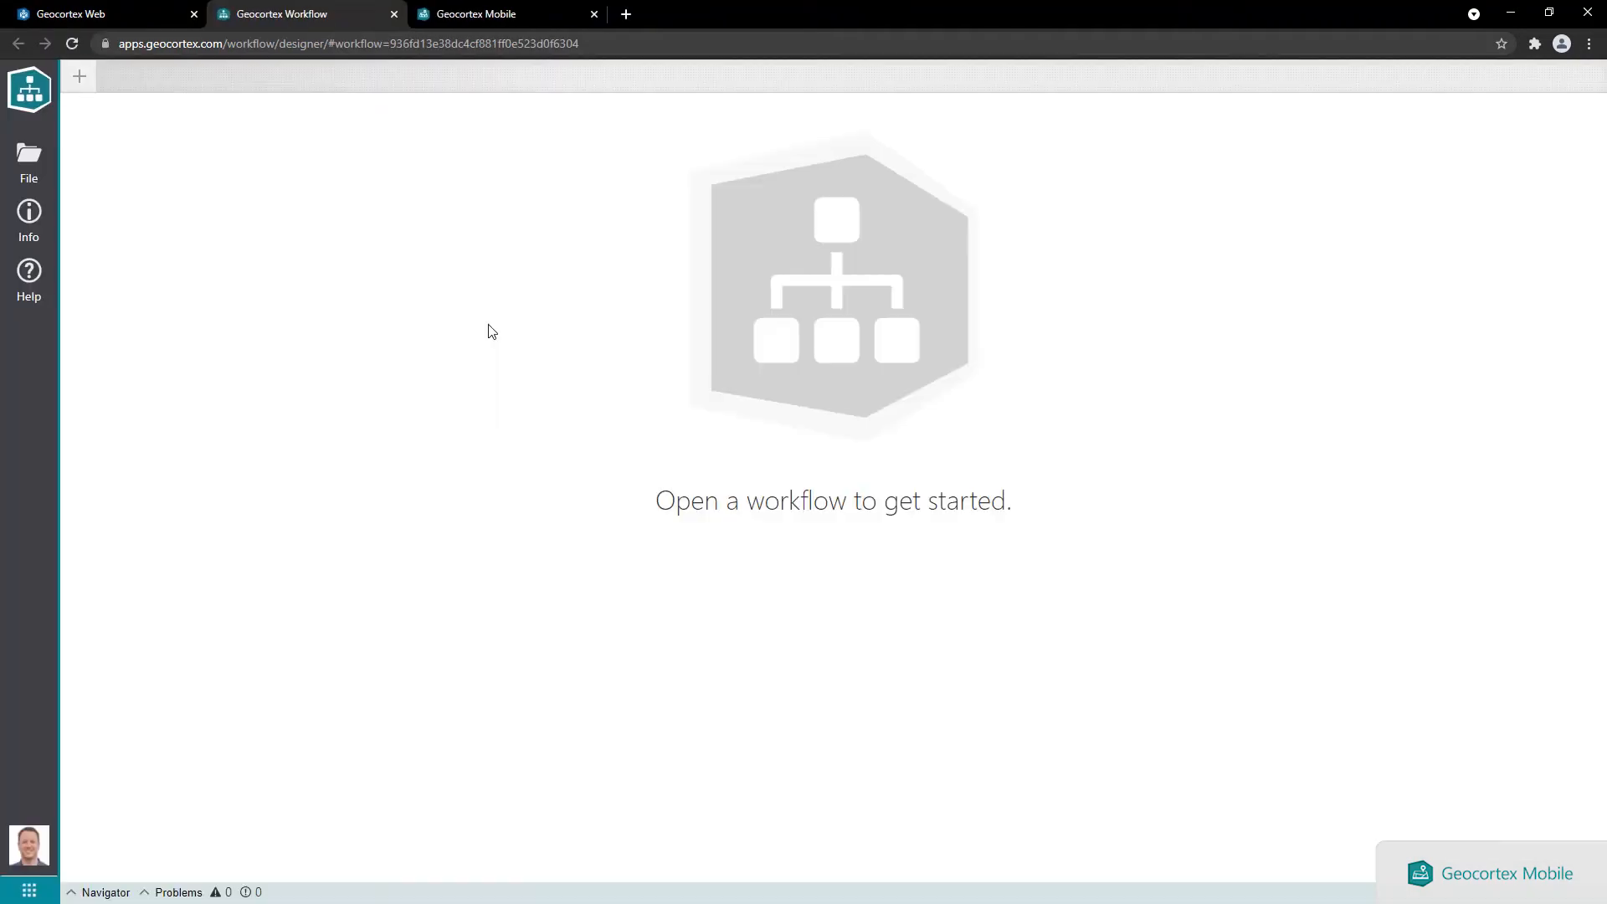
Open the Edit Form activity inside the workflow's Edit Attributes container for editing
{"action": "left_click", "coordinate": [929, 358]}
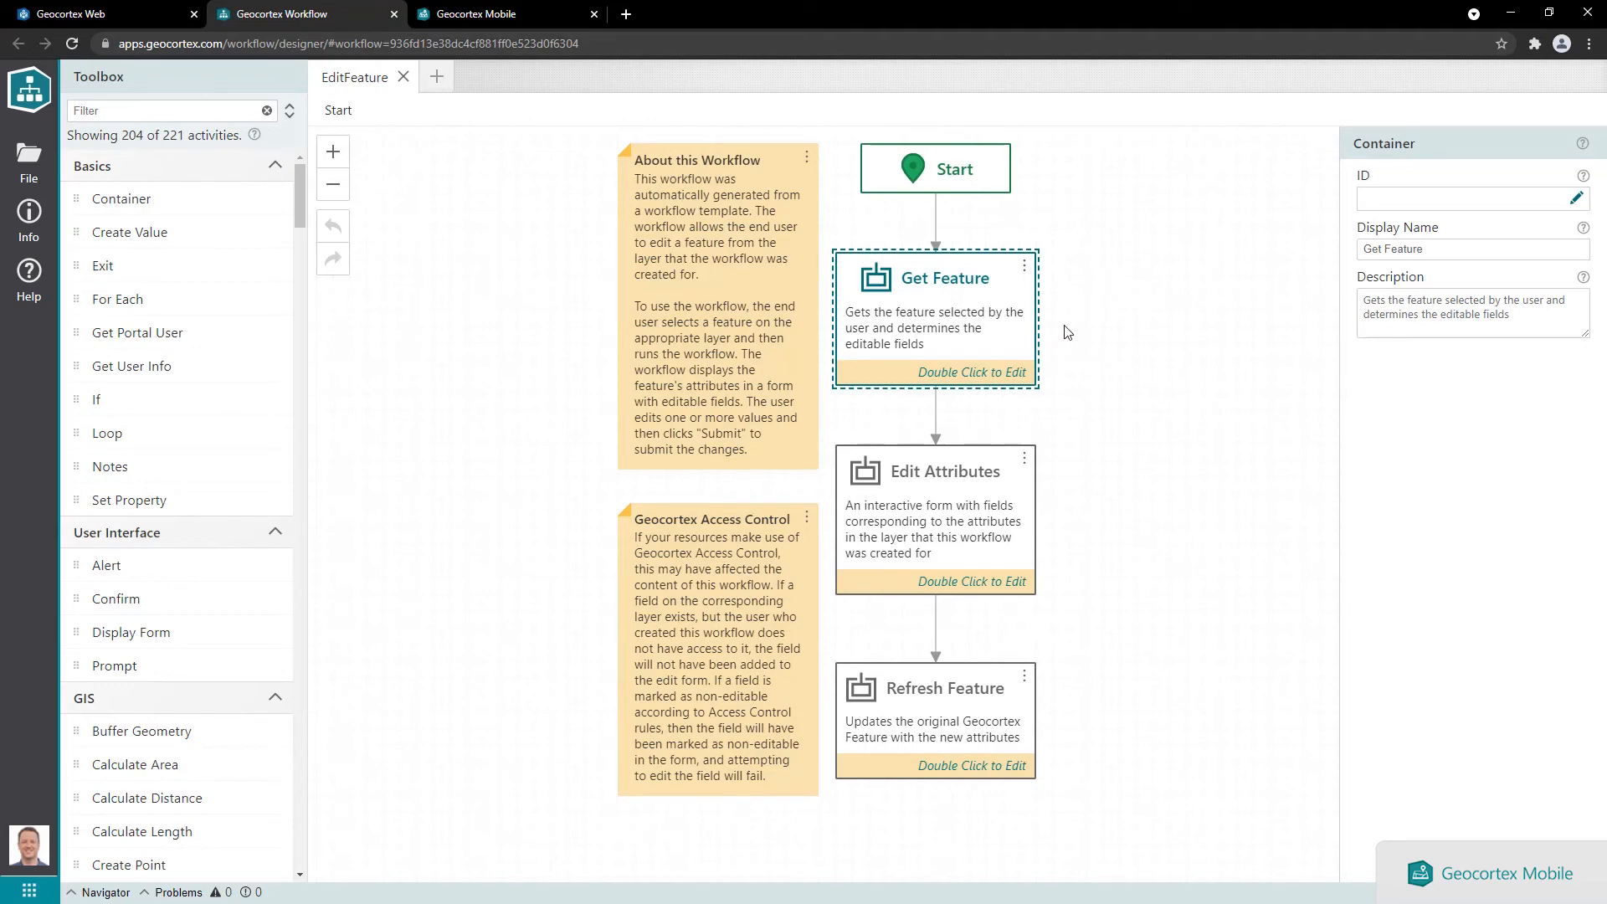
{"action": "double_click", "coordinate": [923, 526]}
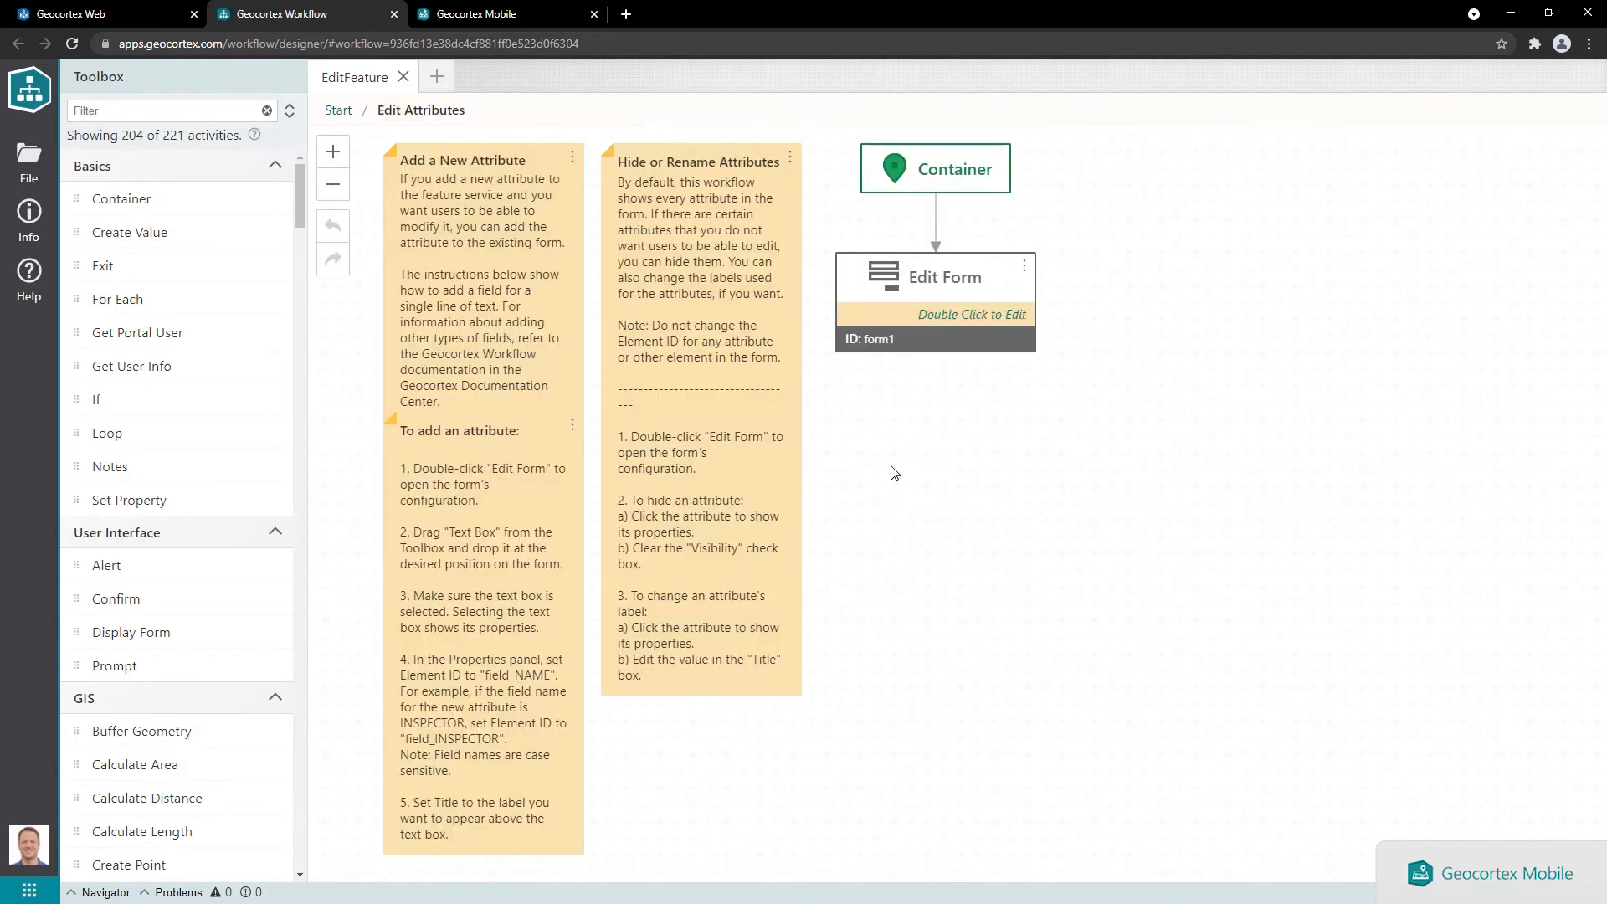
{"action": "double_click", "coordinate": [955, 301]}
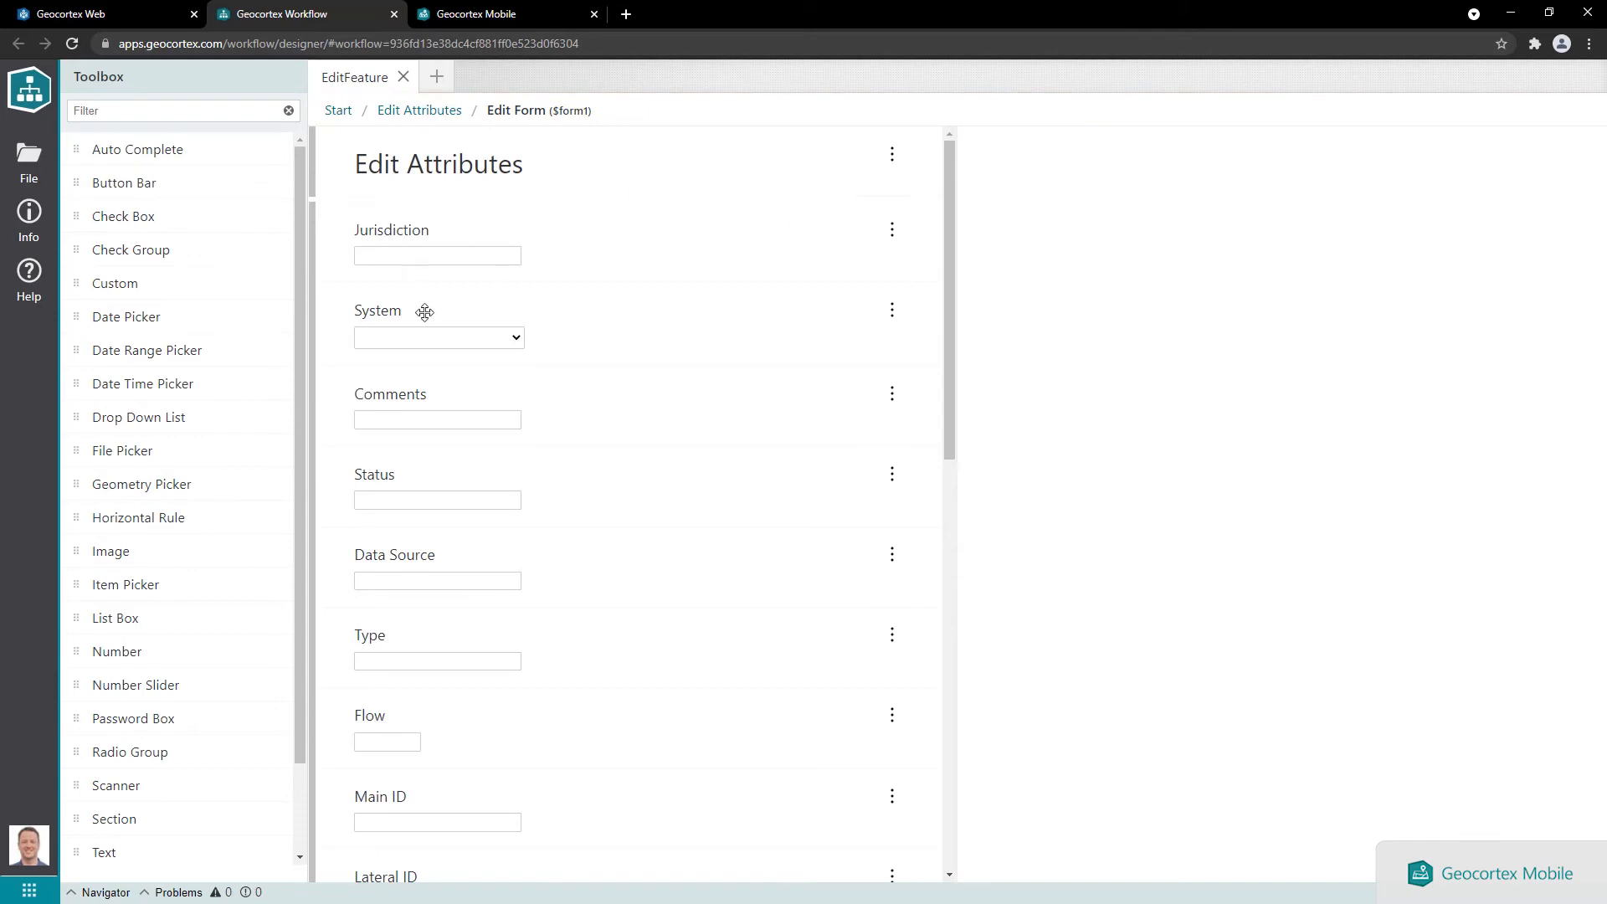
Change the title of the form's Comments text box to Notes
{"action": "left_click_drag", "start_coordinate": [947, 413], "coordinate": [954, 358]}
{"action": "left_click", "coordinate": [700, 225]}
{"action": "left_click", "coordinate": [739, 422]}
{"action": "left_click", "coordinate": [735, 496]}
{"action": "left_click", "coordinate": [745, 421]}
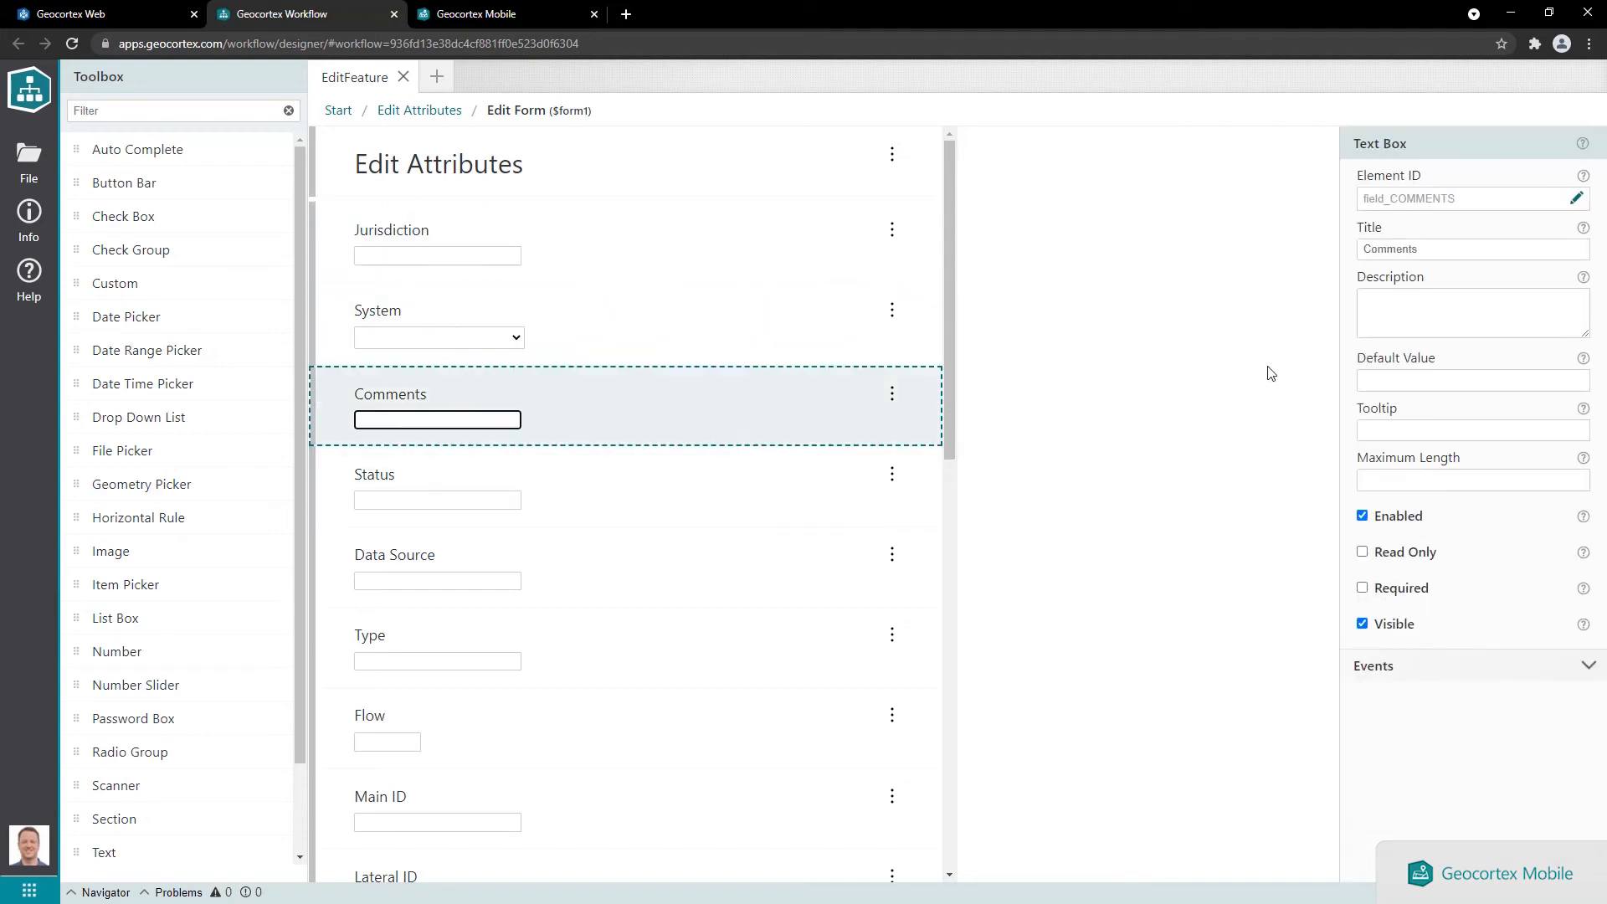
{"action": "left_click_drag", "start_coordinate": [1425, 250], "coordinate": [1310, 260]}
{"action": "type", "text": "Notes"}
{"action": "left_click", "coordinate": [791, 511]}
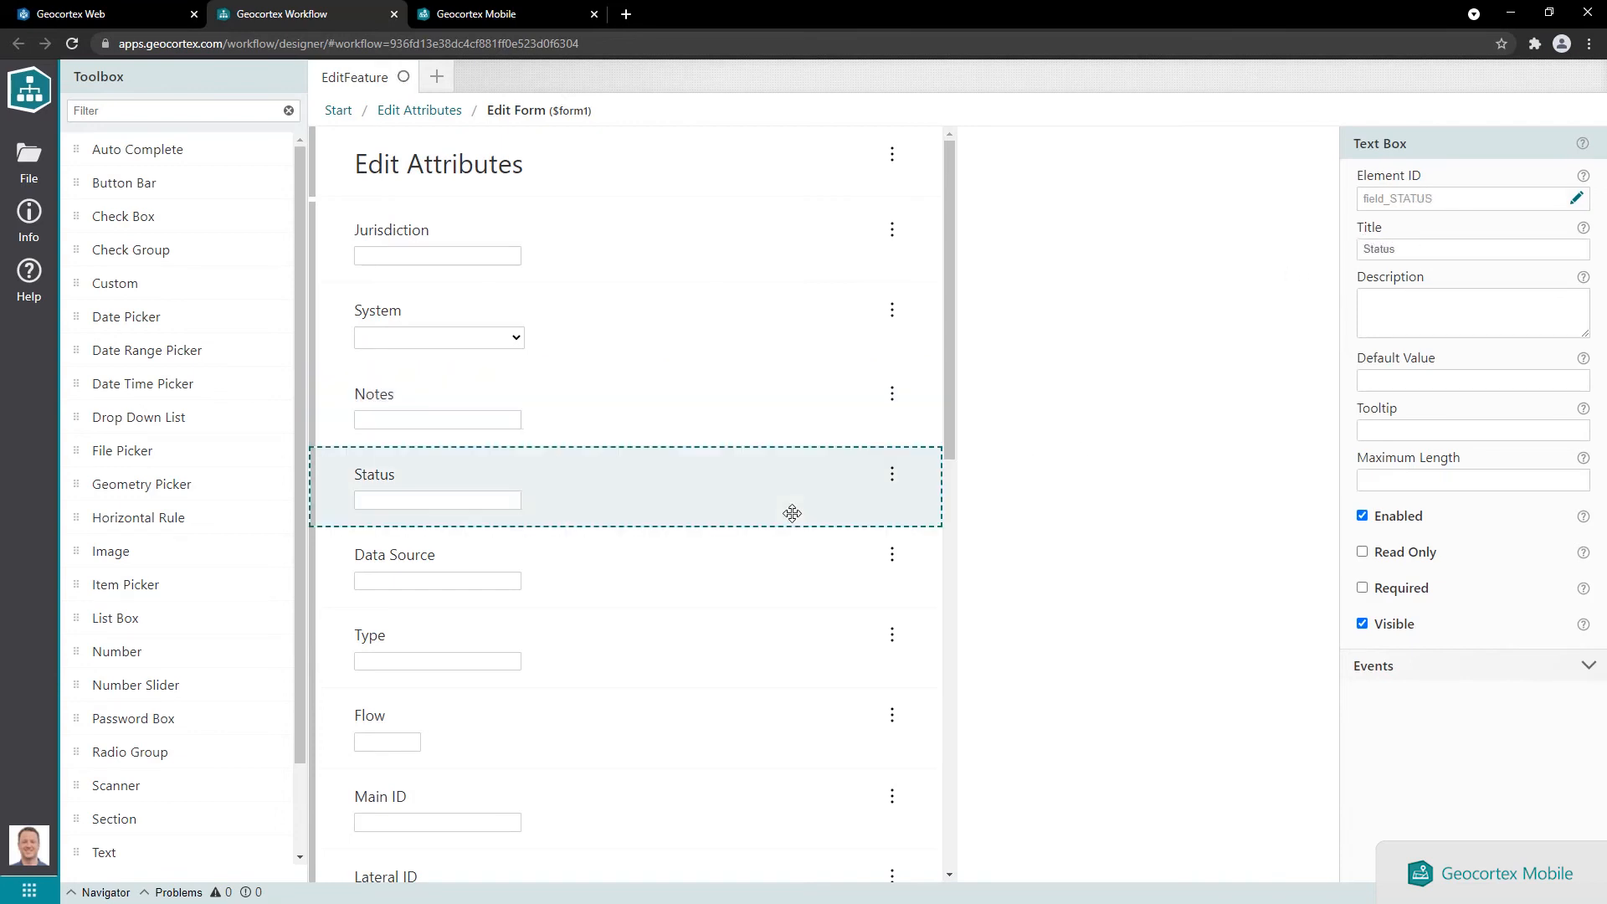
Delete the Status field, the field between Hydrant Number and Owner, and the Asset ID field from the edit form
{"action": "left_click", "coordinate": [892, 475]}
{"action": "left_click", "coordinate": [900, 509]}
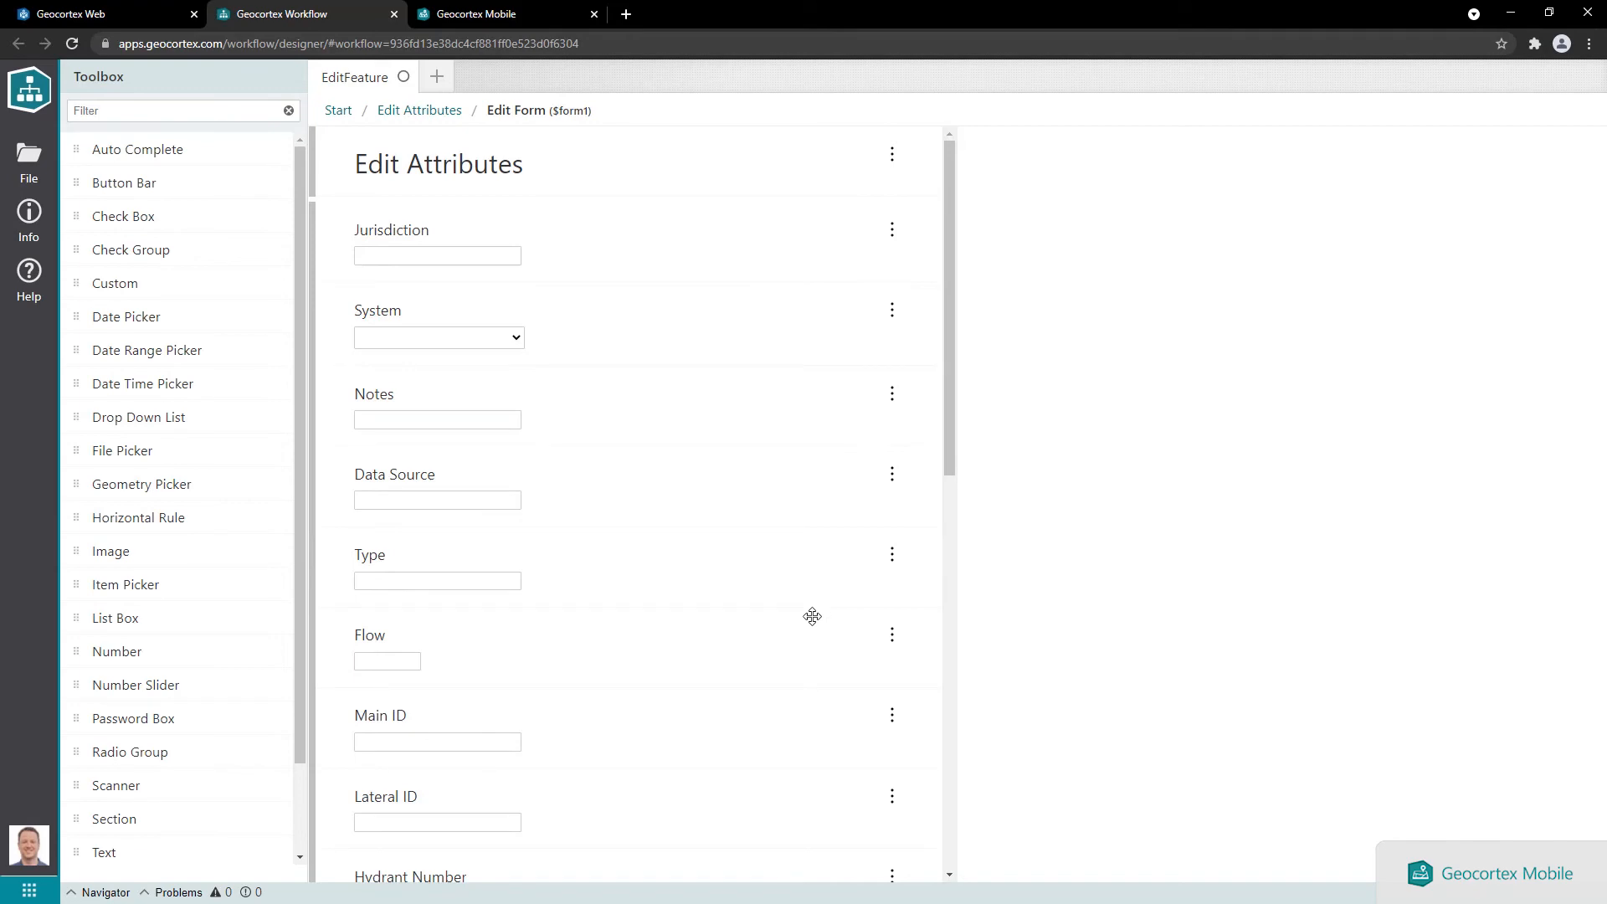
{"action": "scroll", "coordinate": [810, 617], "scroll_direction": "down", "scroll_amount": 4}
{"action": "left_click", "coordinate": [751, 633]}
{"action": "left_click", "coordinate": [893, 622]}
{"action": "left_click", "coordinate": [889, 659]}
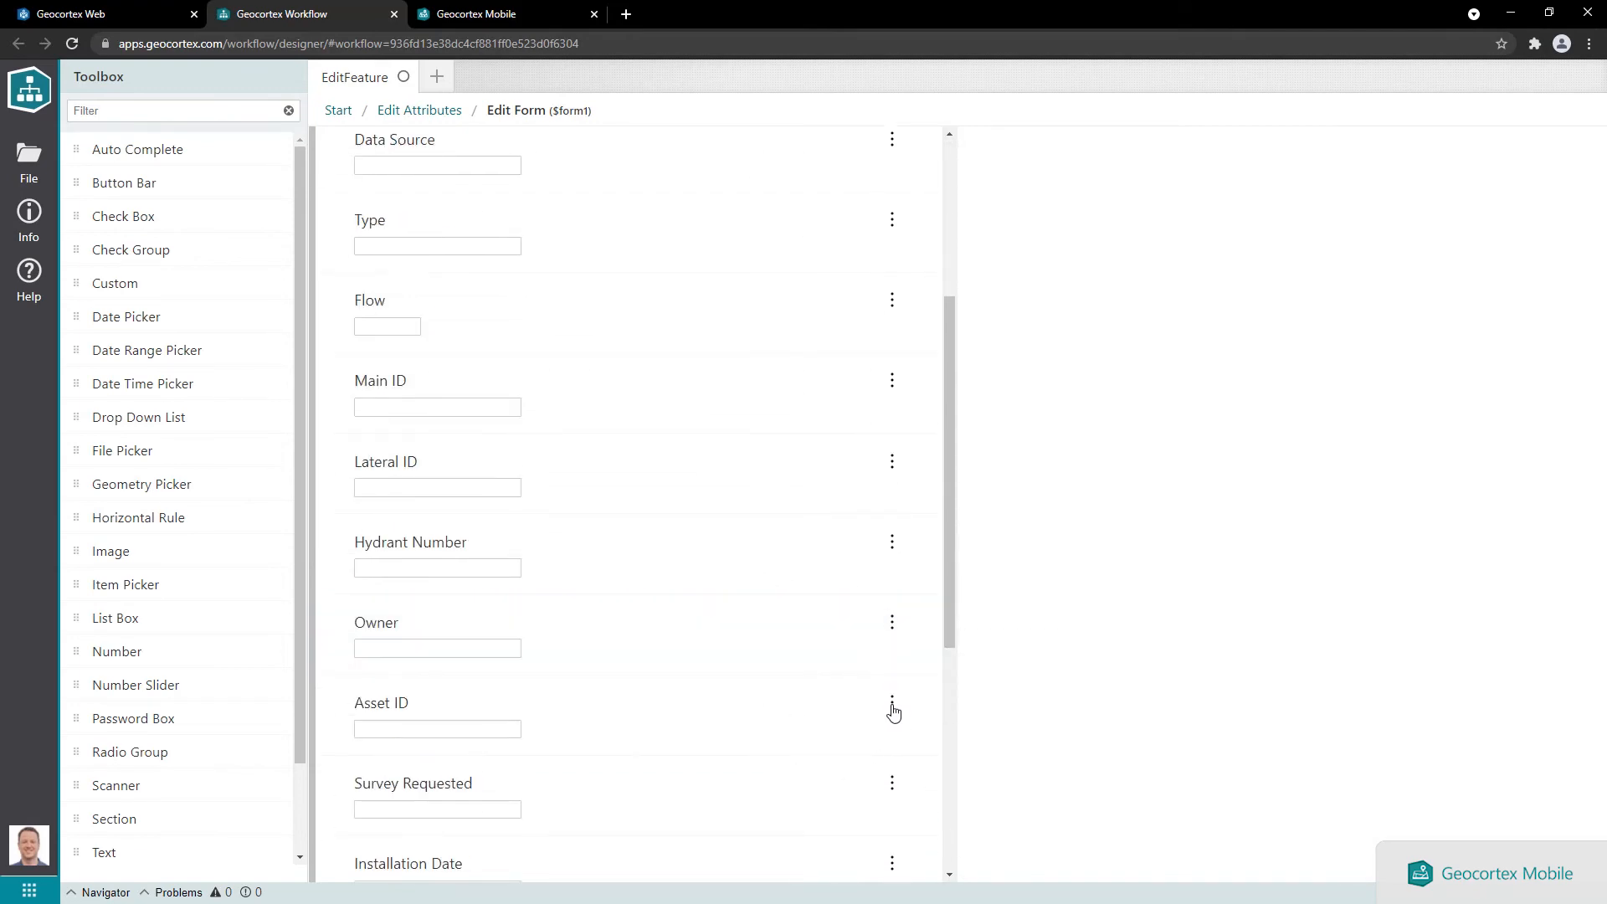
{"action": "left_click", "coordinate": [891, 708]}
{"action": "left_click", "coordinate": [905, 737]}
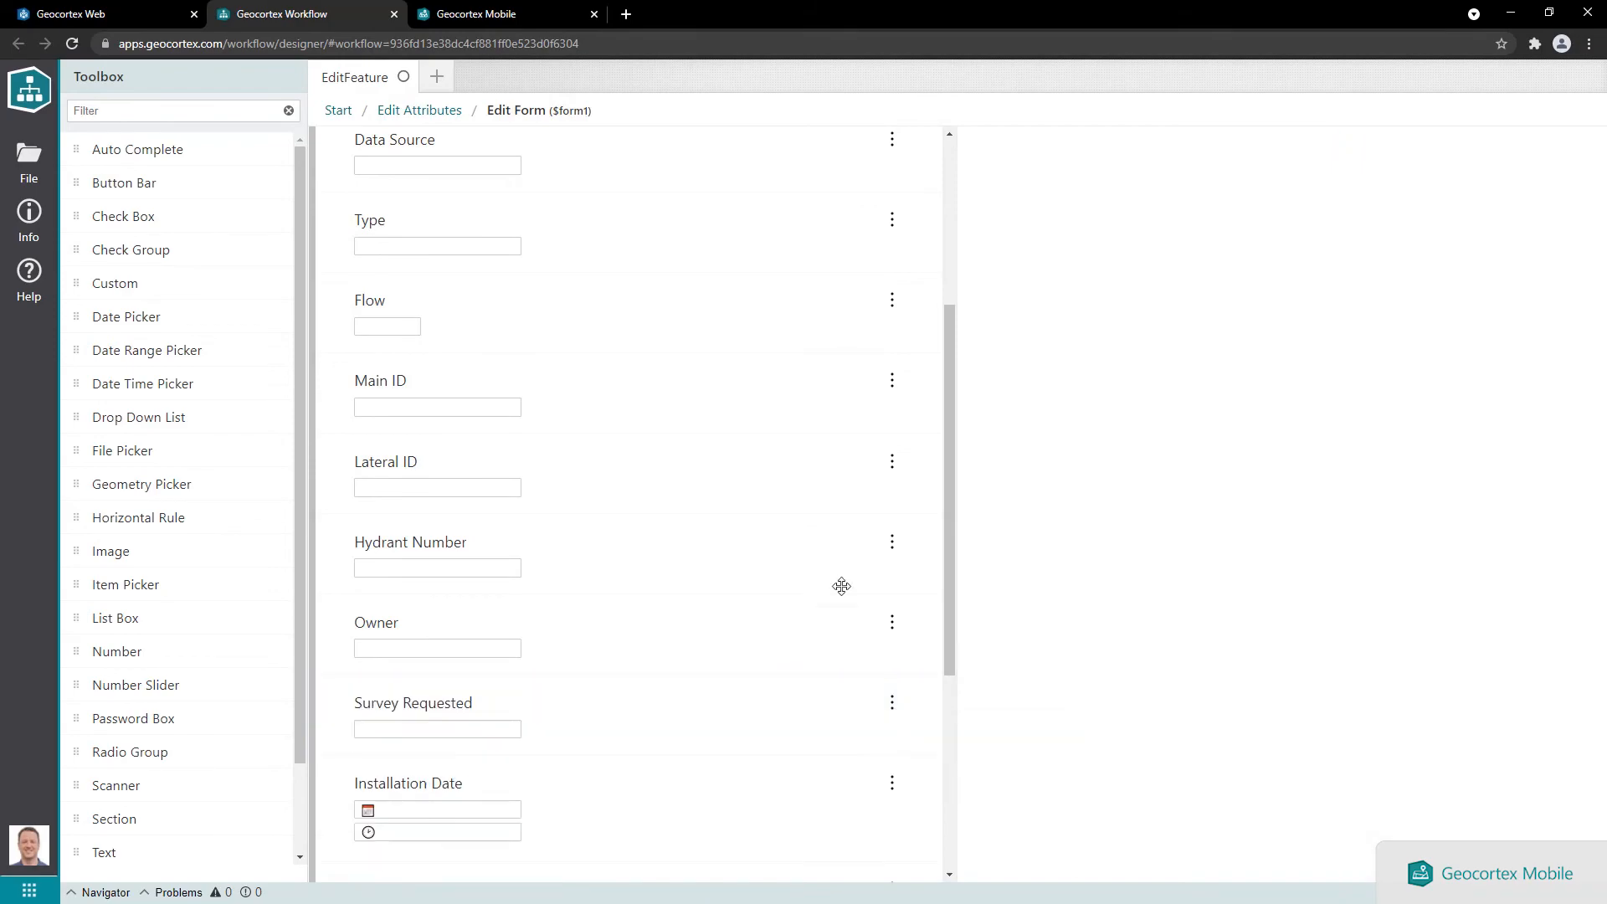
Return to the top level of the EditFeature workflow and save the workflow
{"action": "left_click", "coordinate": [389, 111]}
{"action": "left_click", "coordinate": [339, 111]}
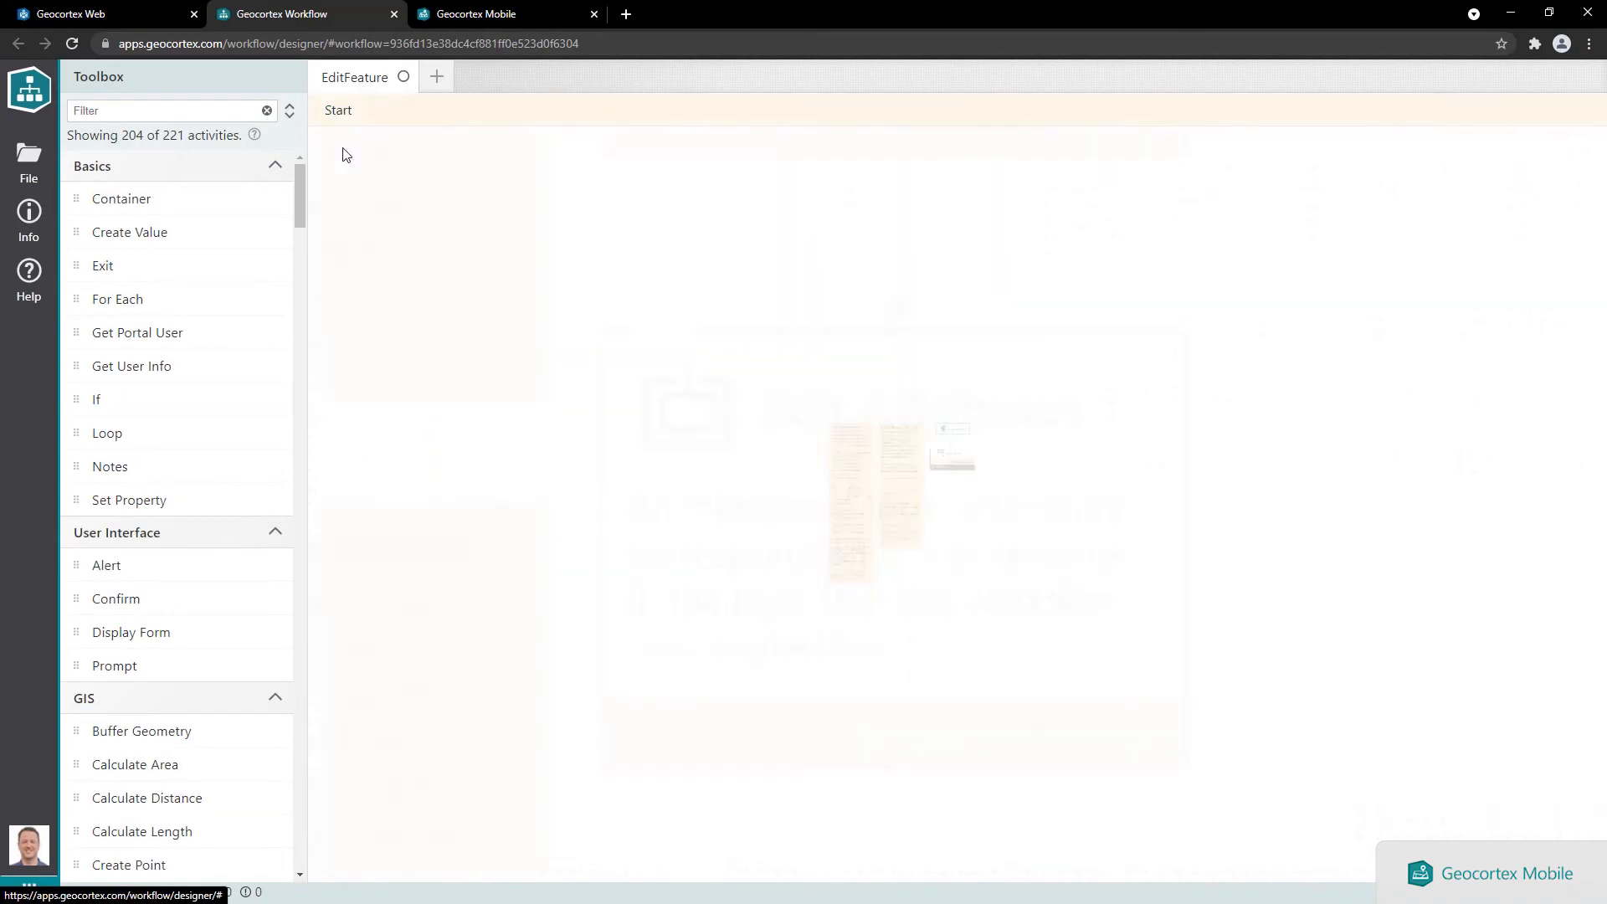
{"action": "left_click", "coordinate": [28, 161]}
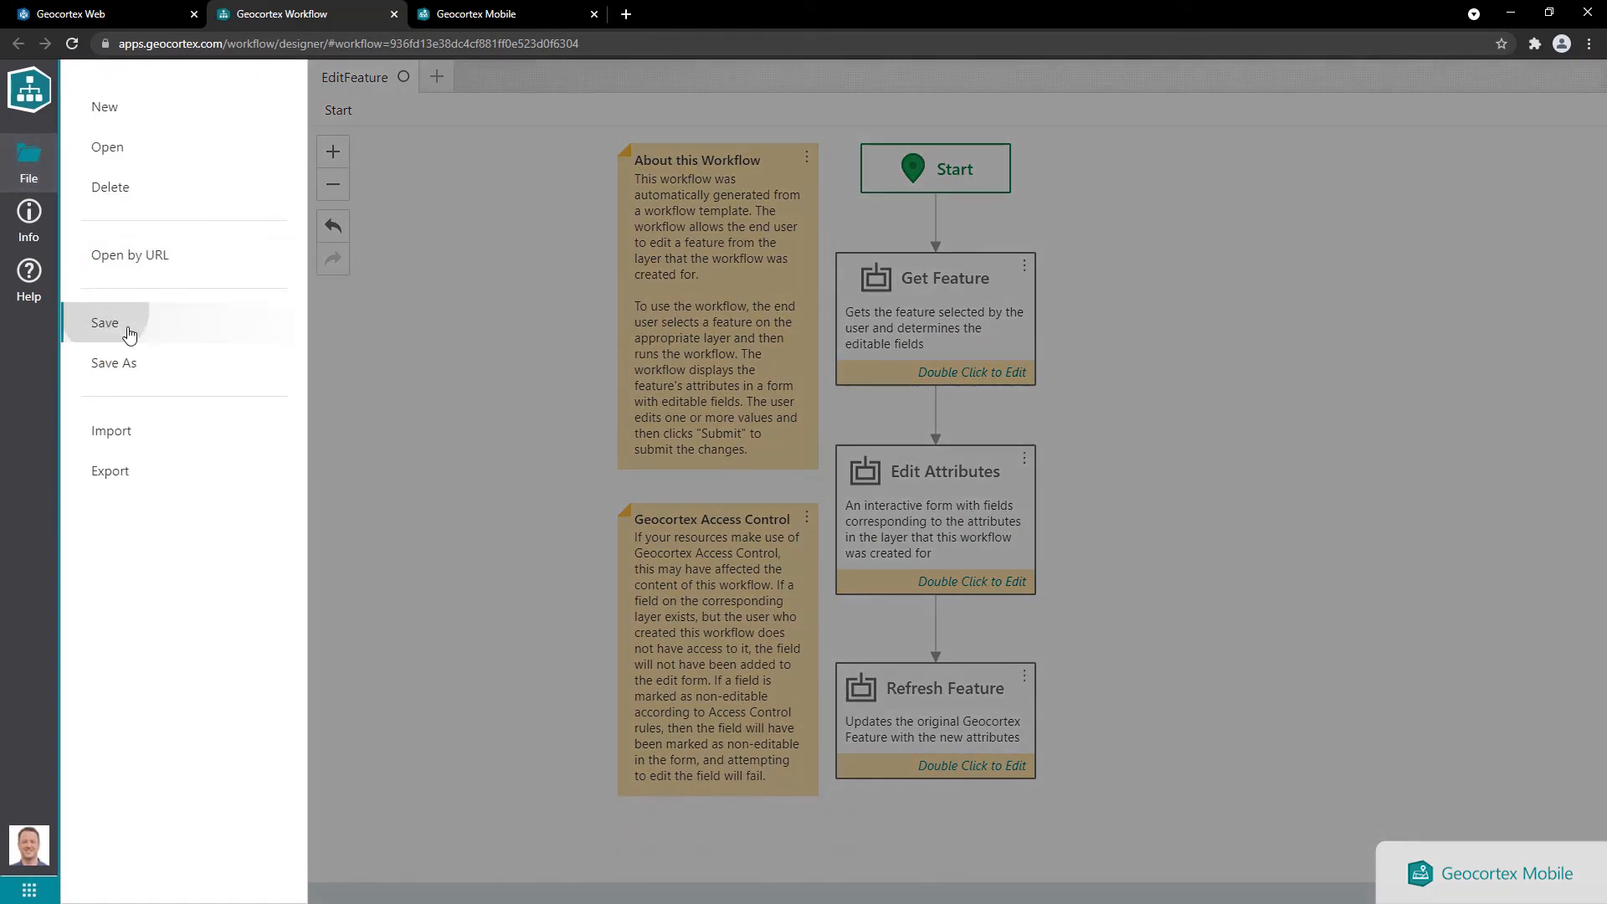
{"action": "left_click", "coordinate": [101, 316]}
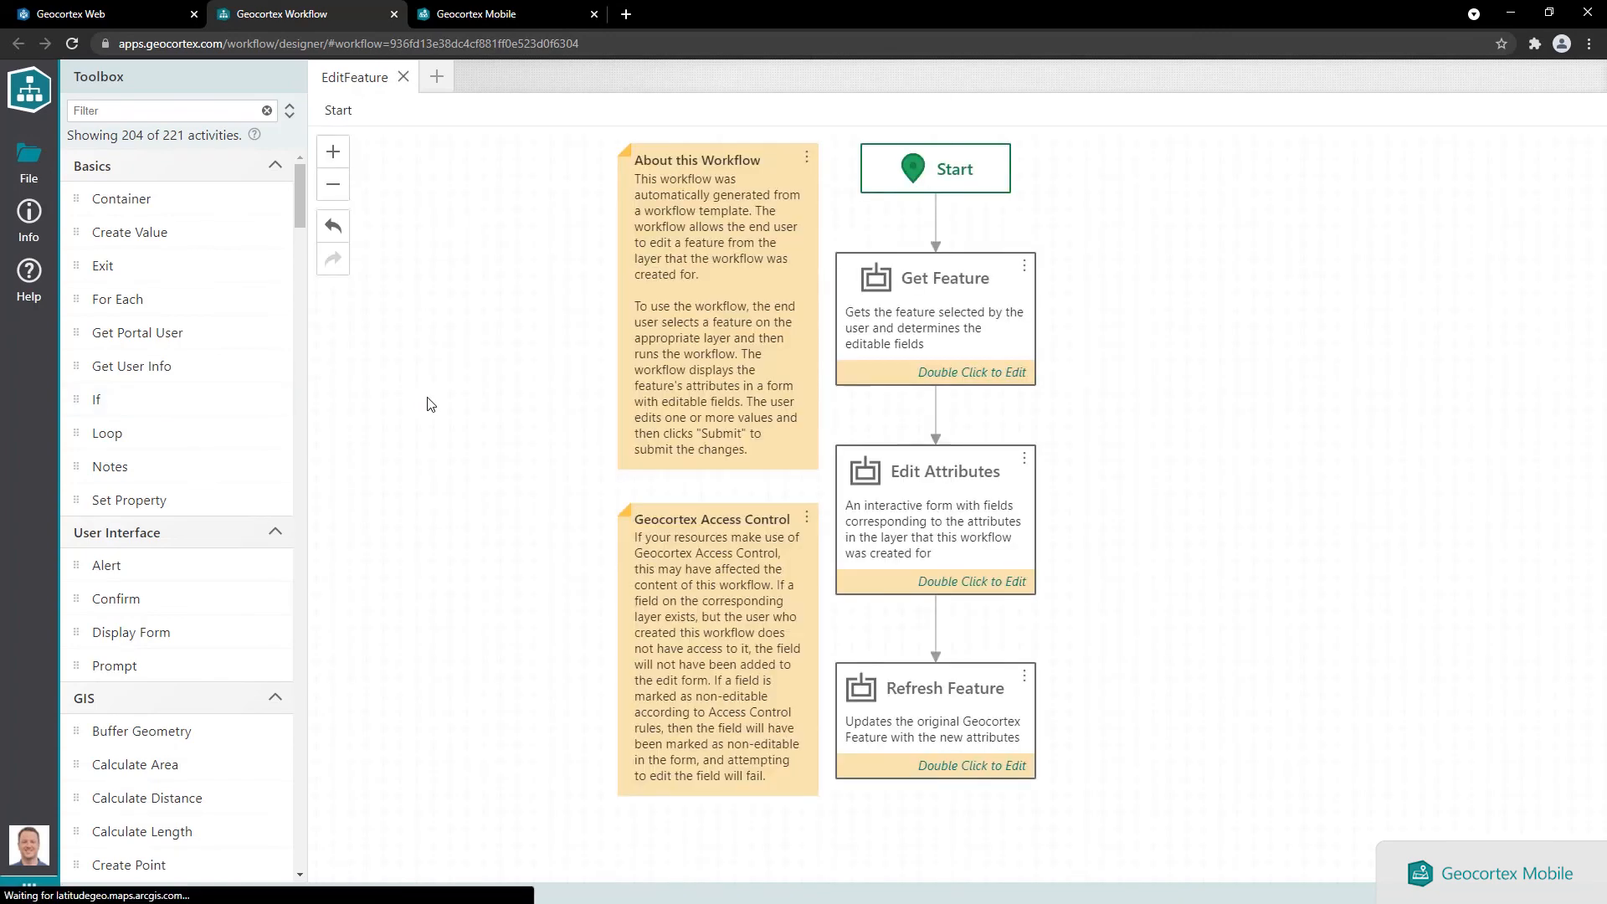
Switch to Geocortex Web, run EditFeature on the fire hydrant just east of James Bay, examine the customised form, and close it
{"action": "left_click", "coordinate": [131, 9]}
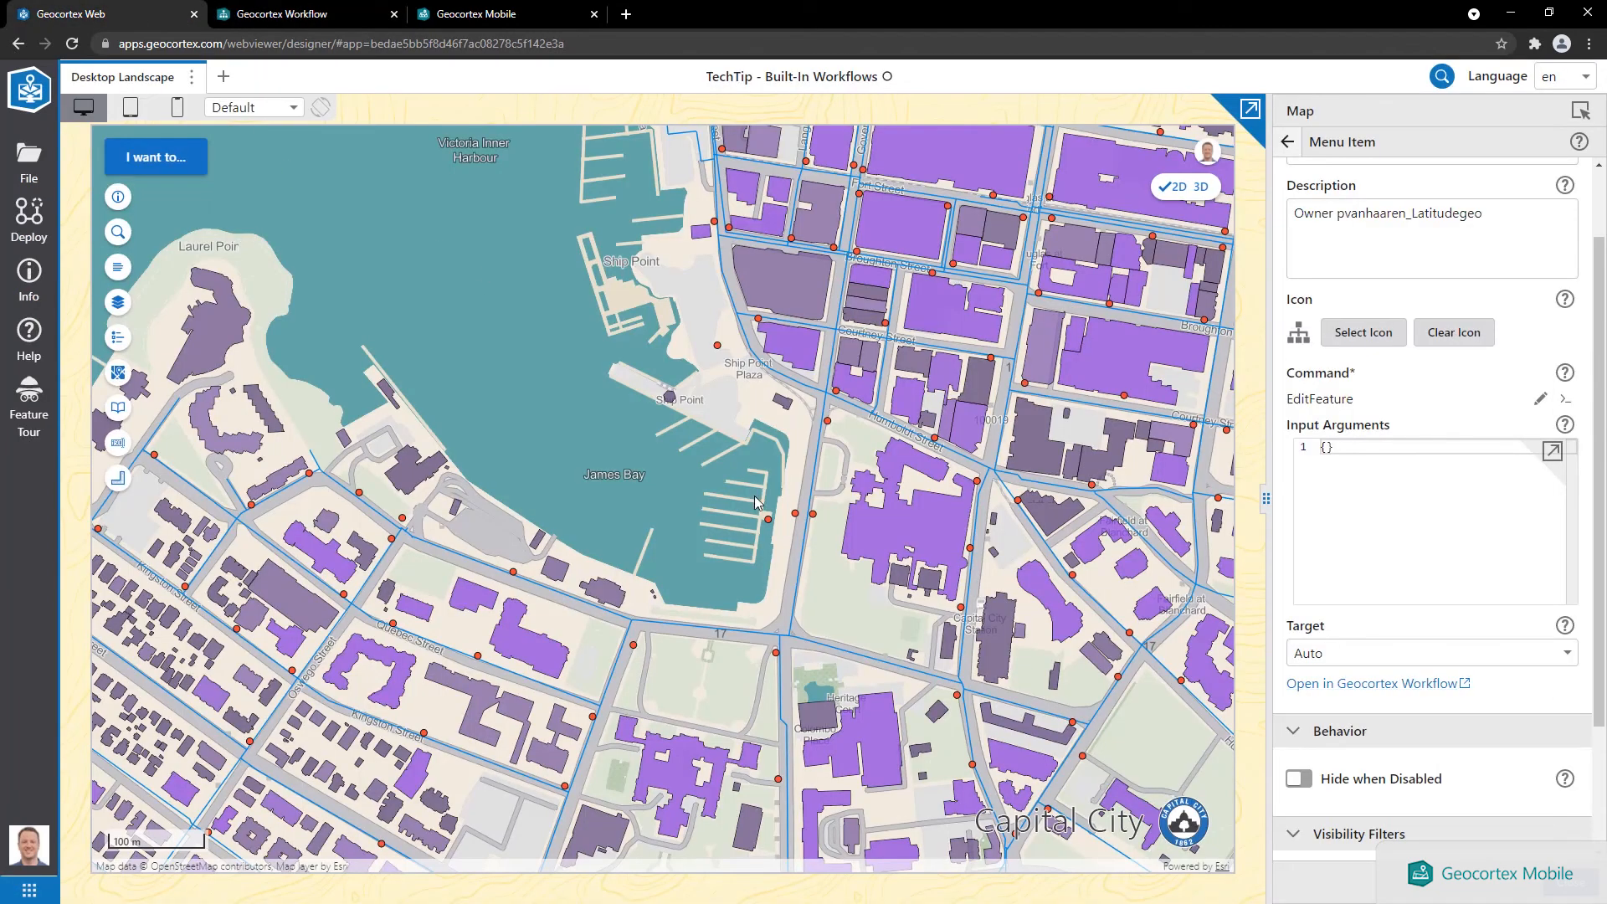
{"action": "left_click", "coordinate": [794, 511]}
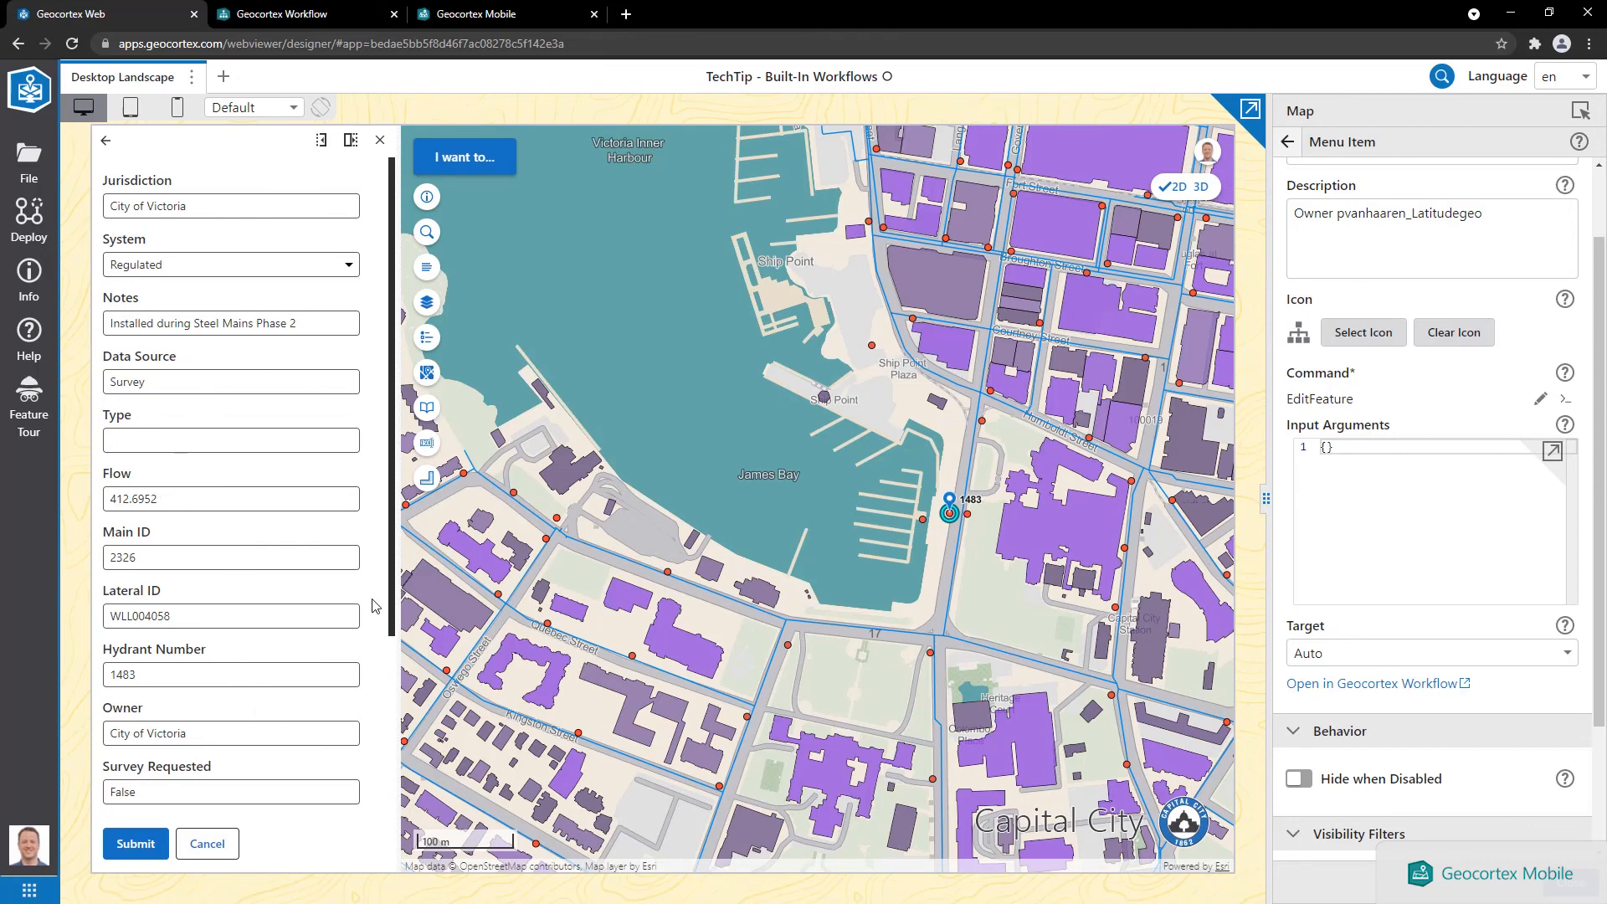
{"action": "left_click_drag", "start_coordinate": [390, 580], "coordinate": [388, 490]}
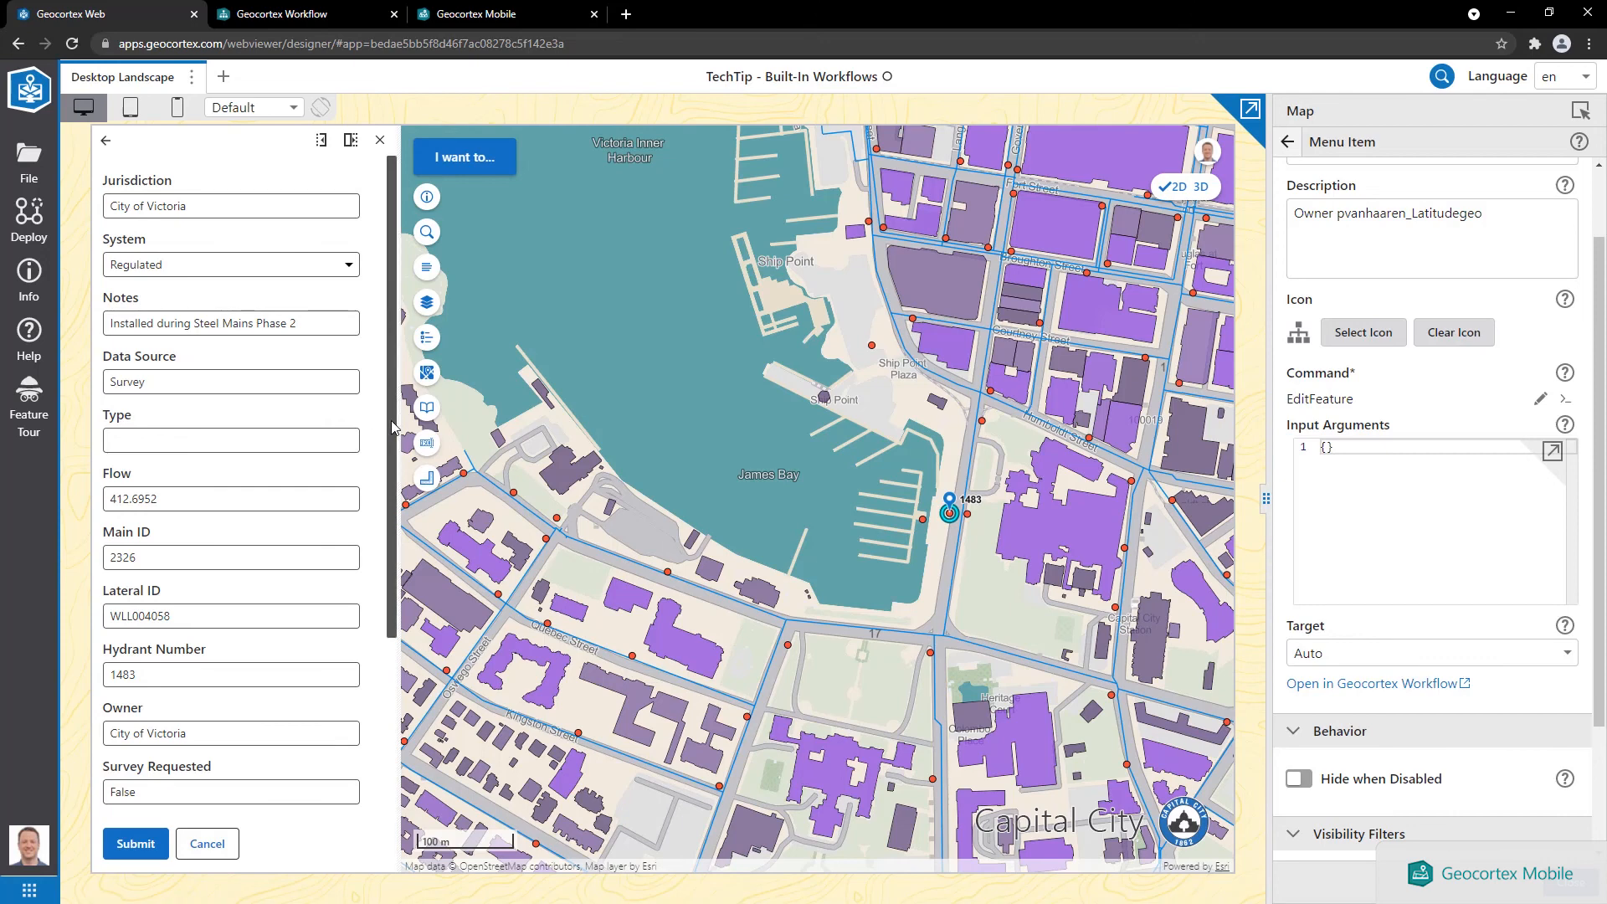
{"action": "scroll", "coordinate": [373, 418], "scroll_direction": "down", "scroll_amount": 4}
{"action": "scroll", "coordinate": [382, 361], "scroll_direction": "up", "scroll_amount": 4}
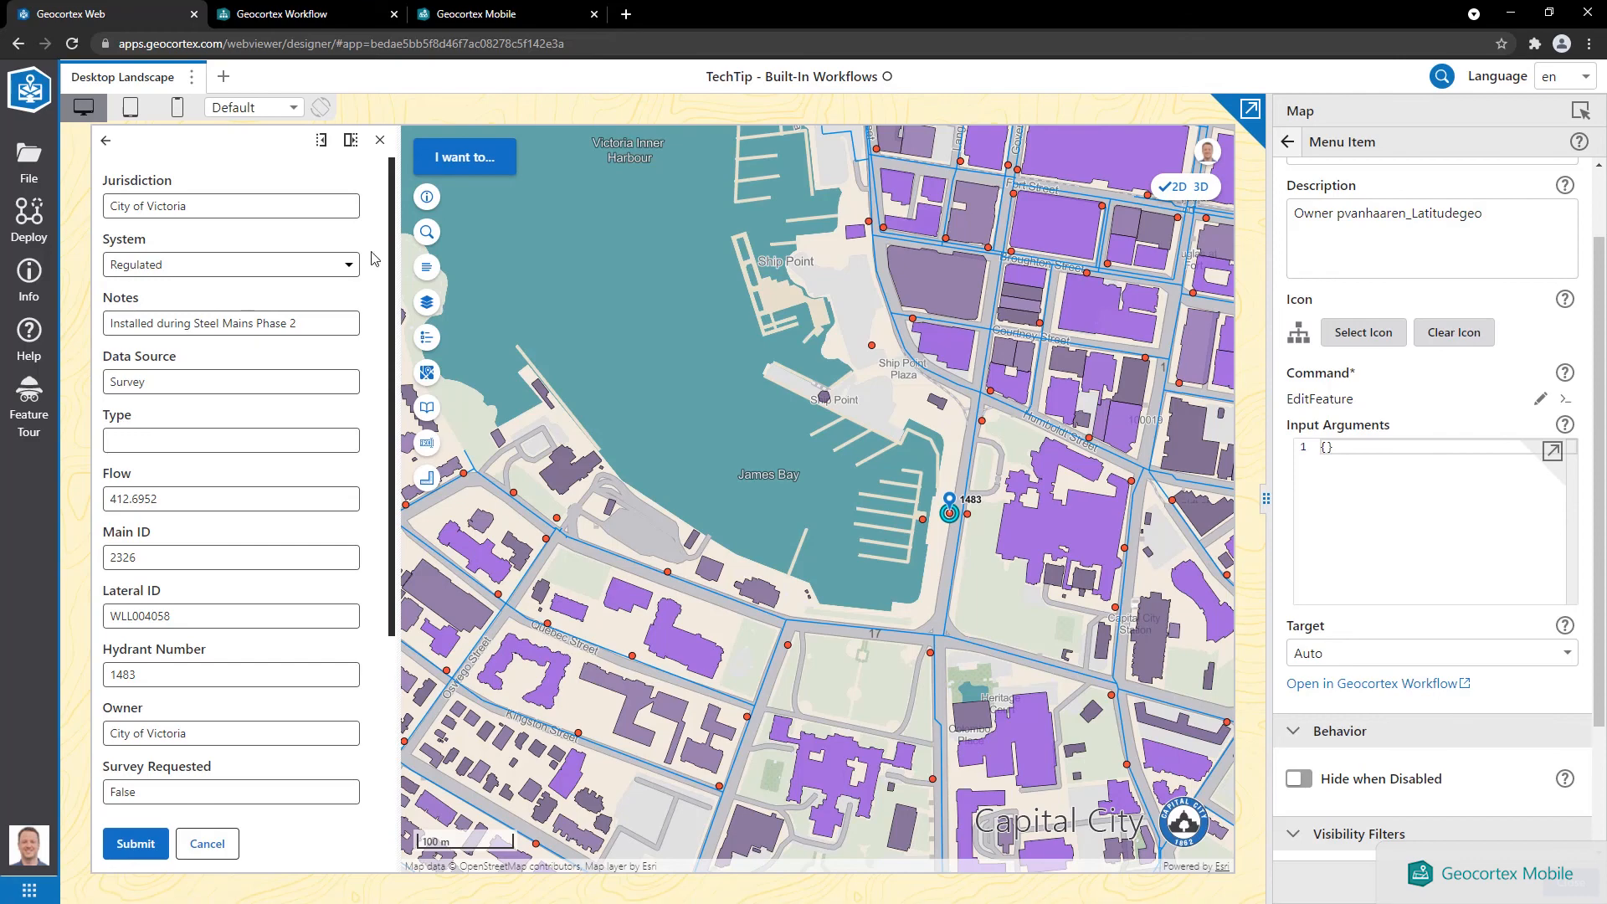
{"action": "left_click", "coordinate": [380, 140]}
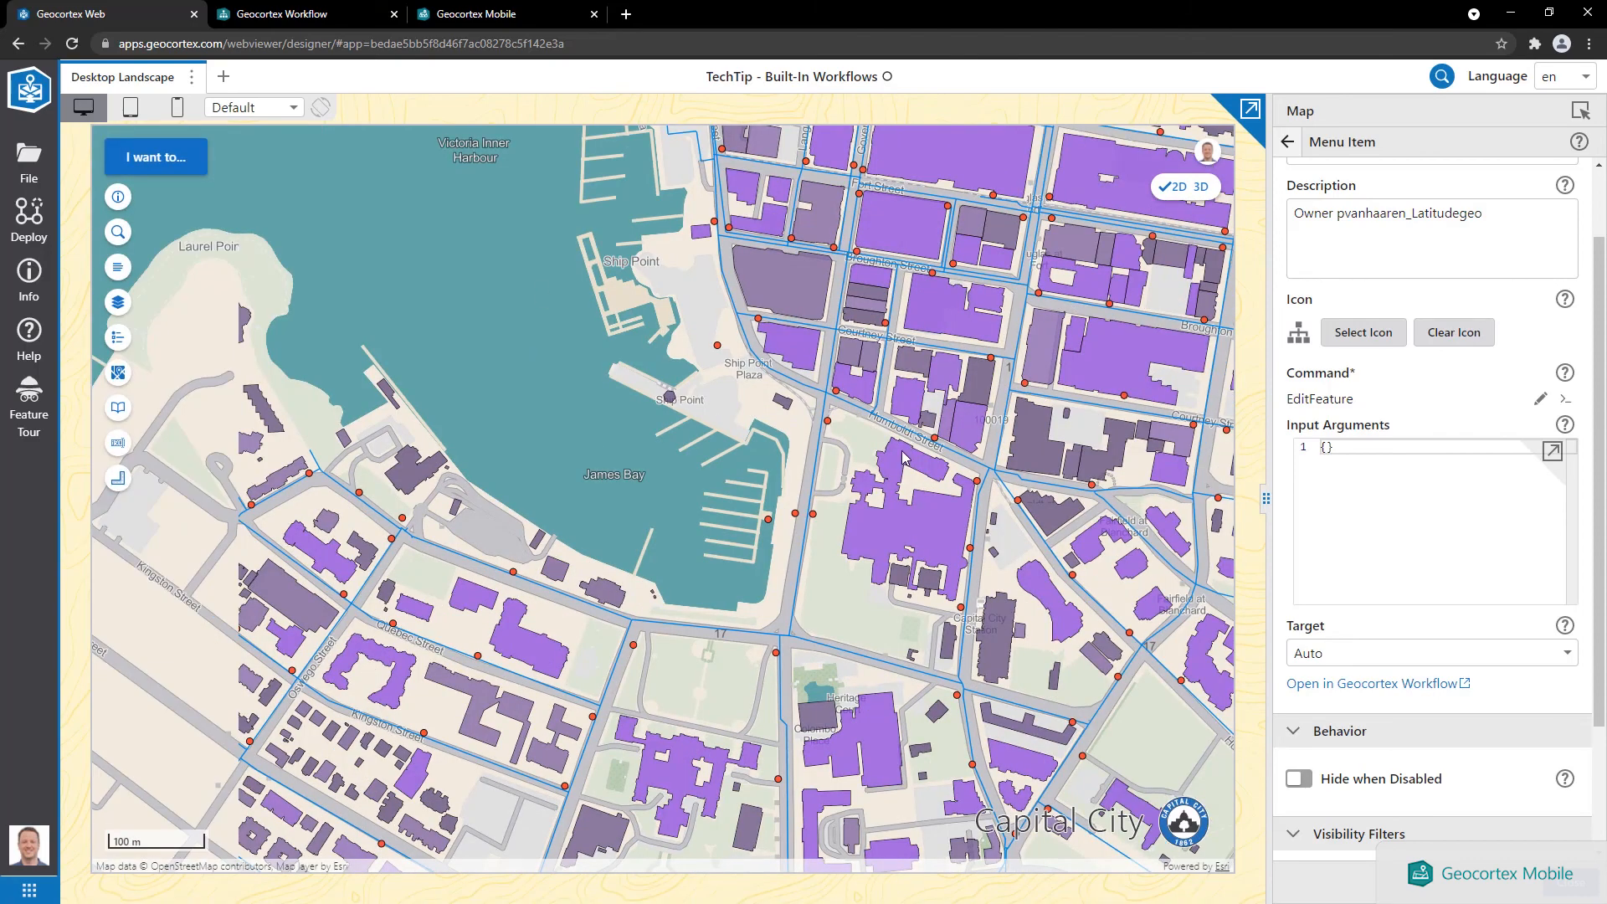